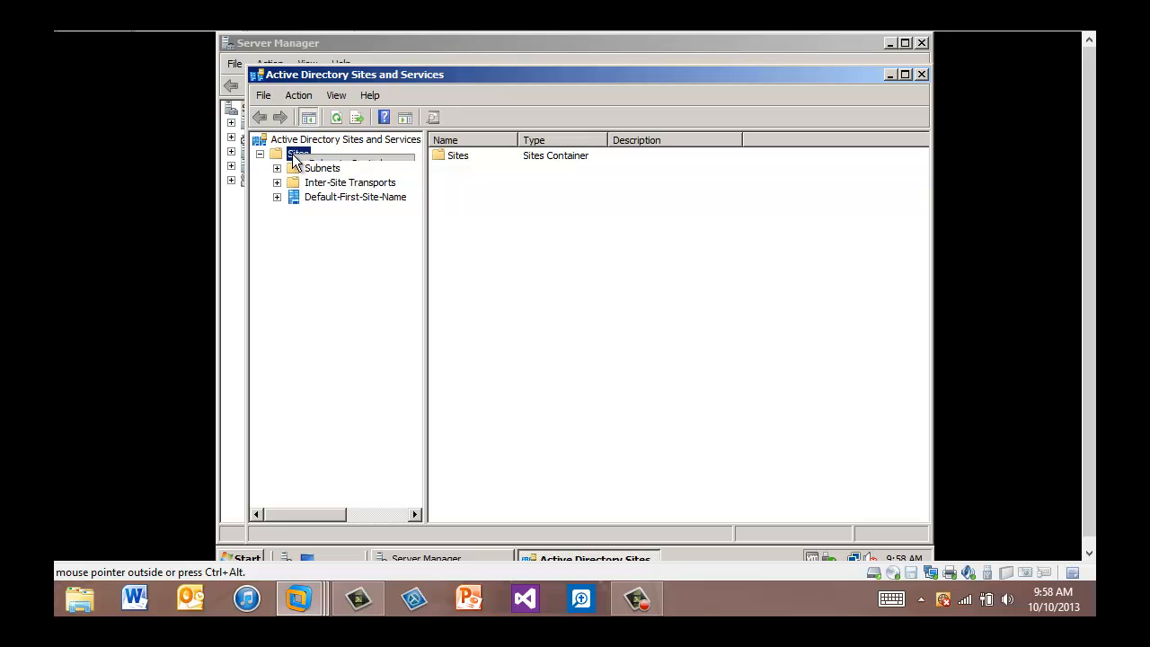
# Create a new site named fred linked to DEFAULTIPSITELINK and dismiss the confirmation notice.
pyautogui.rightClick(295, 158)
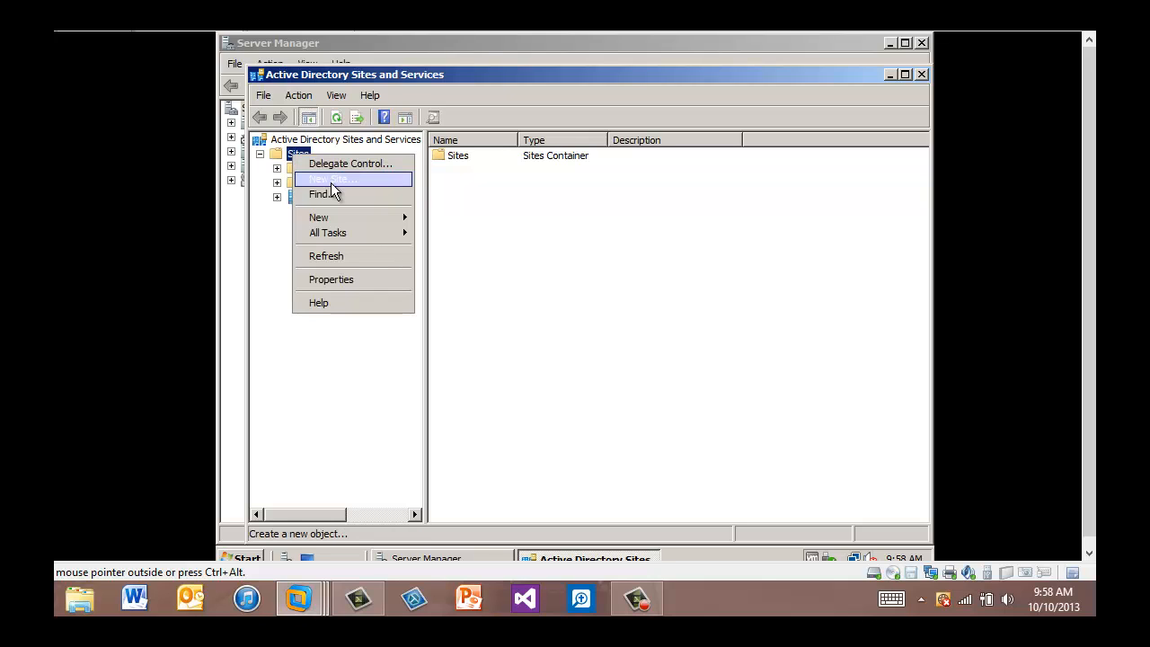
pyautogui.click(330, 180)
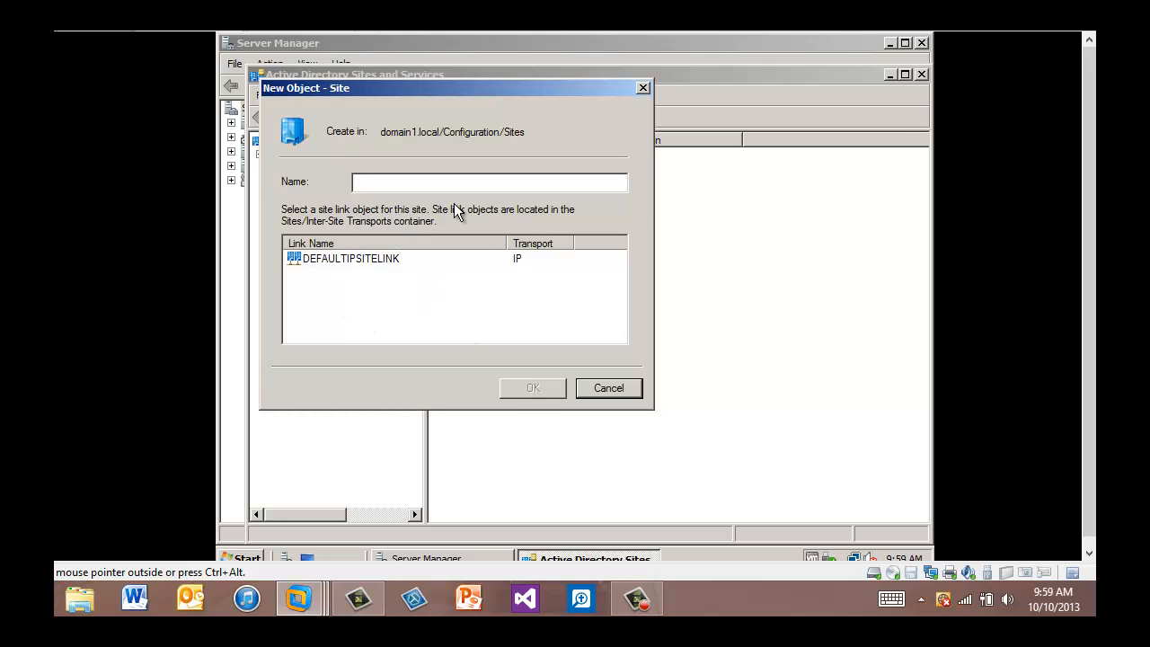
pyautogui.write('fred')
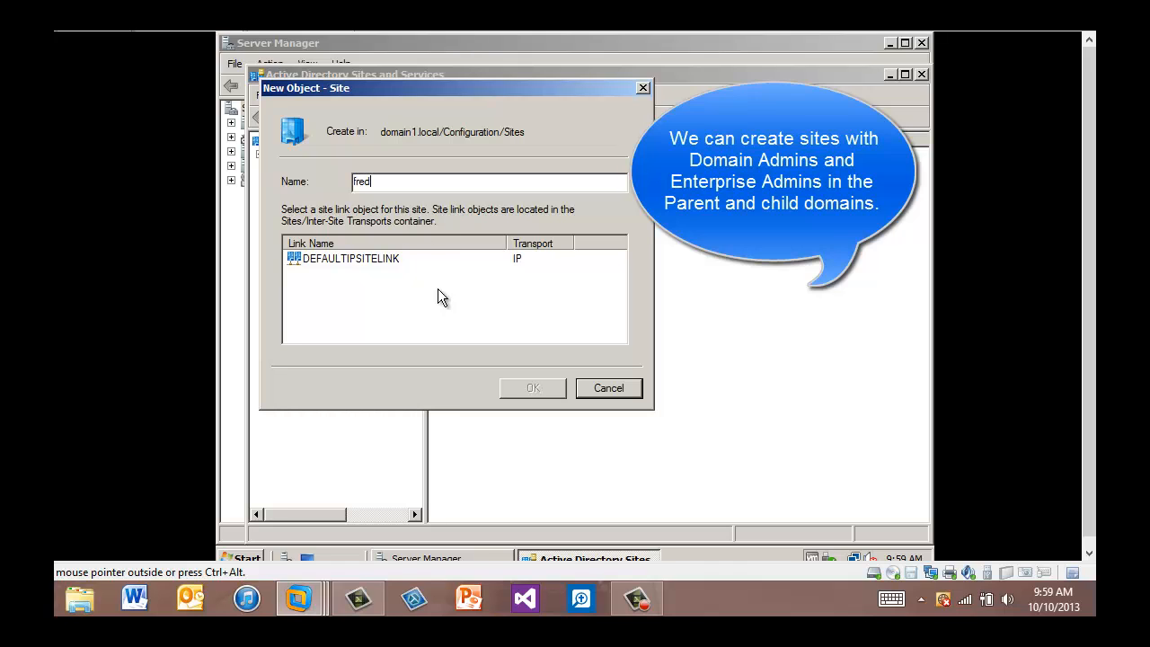
pyautogui.click(341, 258)
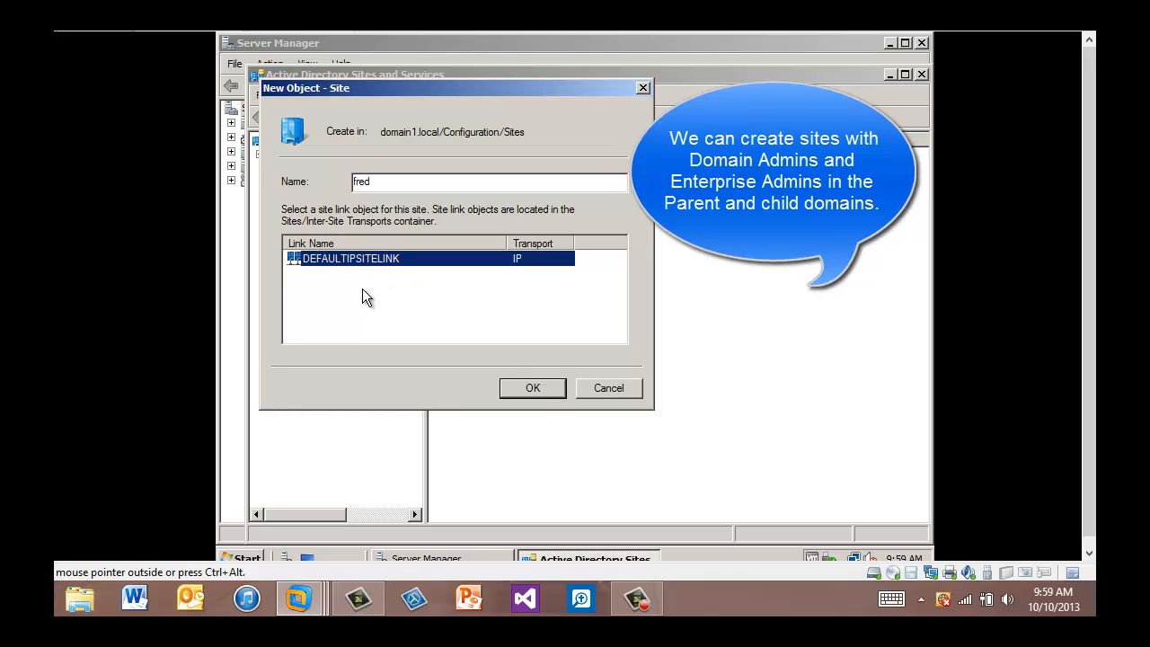
pyautogui.click(542, 394)
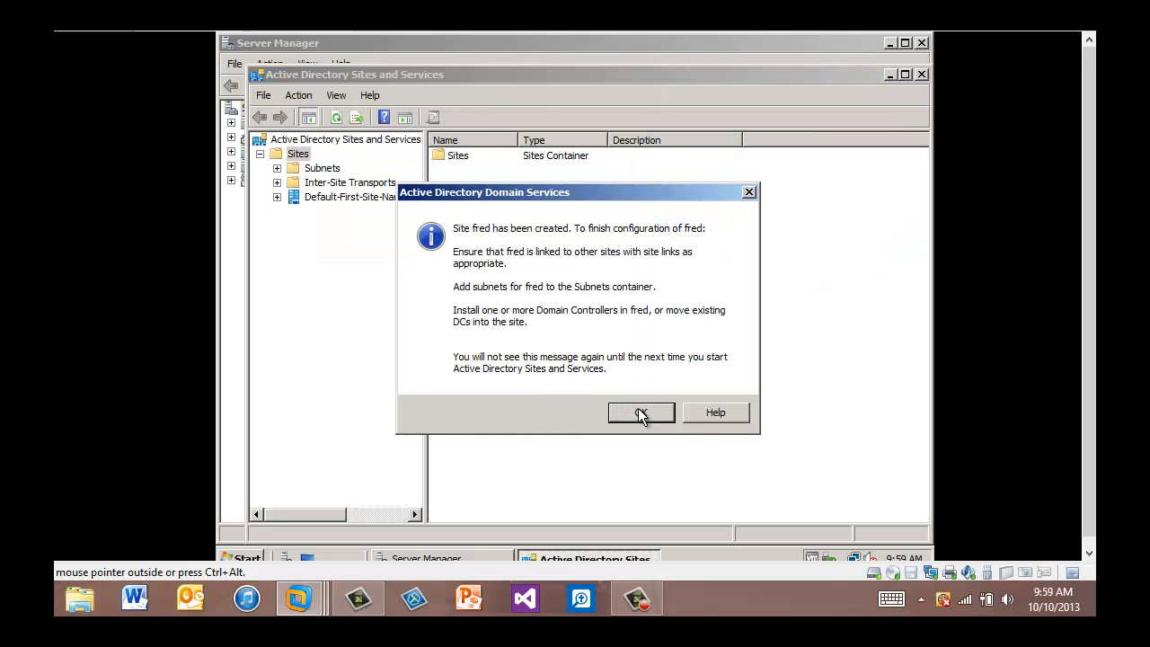
pyautogui.click(641, 413)
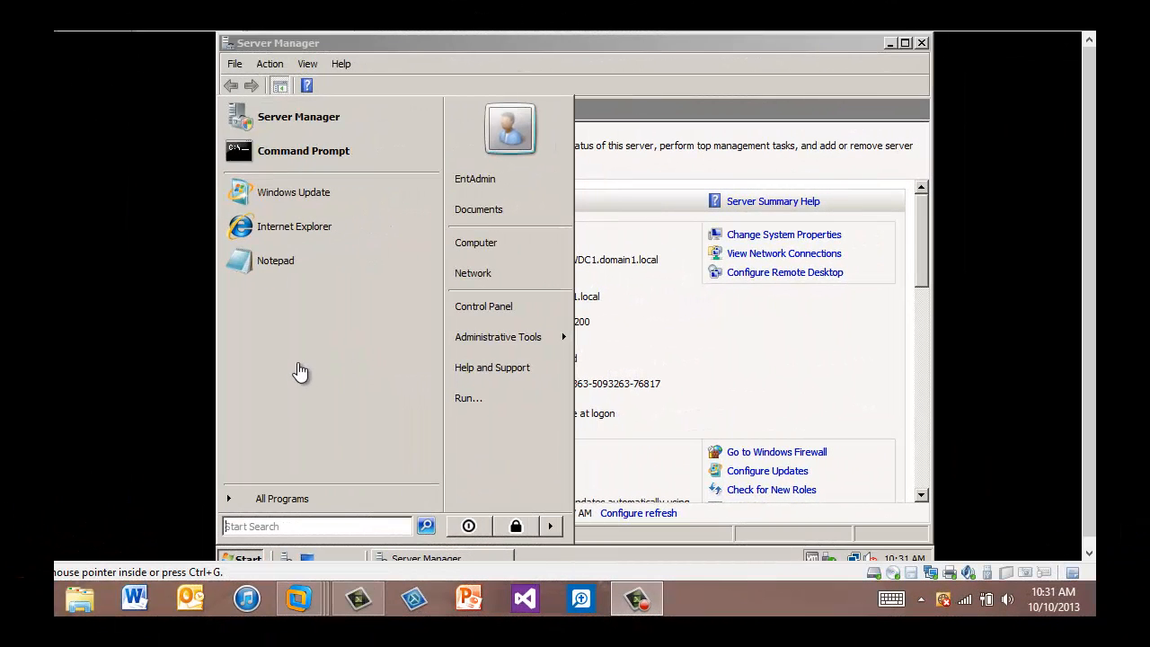
# Relaunch Active Directory Sites and Services, approve the permission prompt, and expand Sites.
pyautogui.click(531, 340)
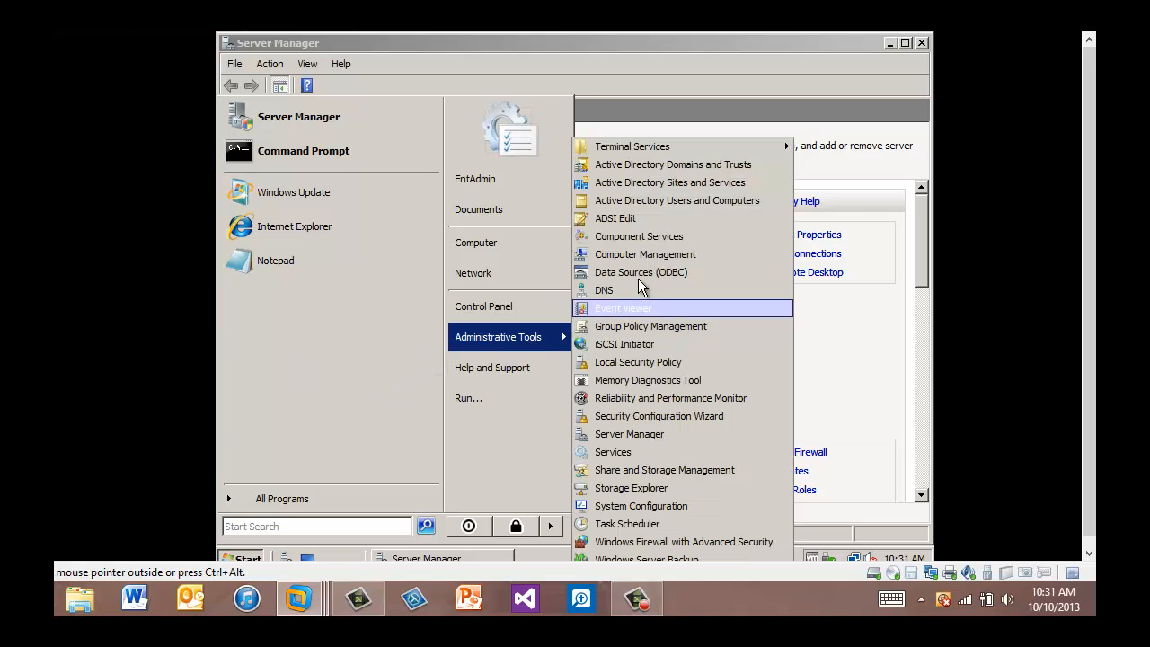
pyautogui.click(648, 184)
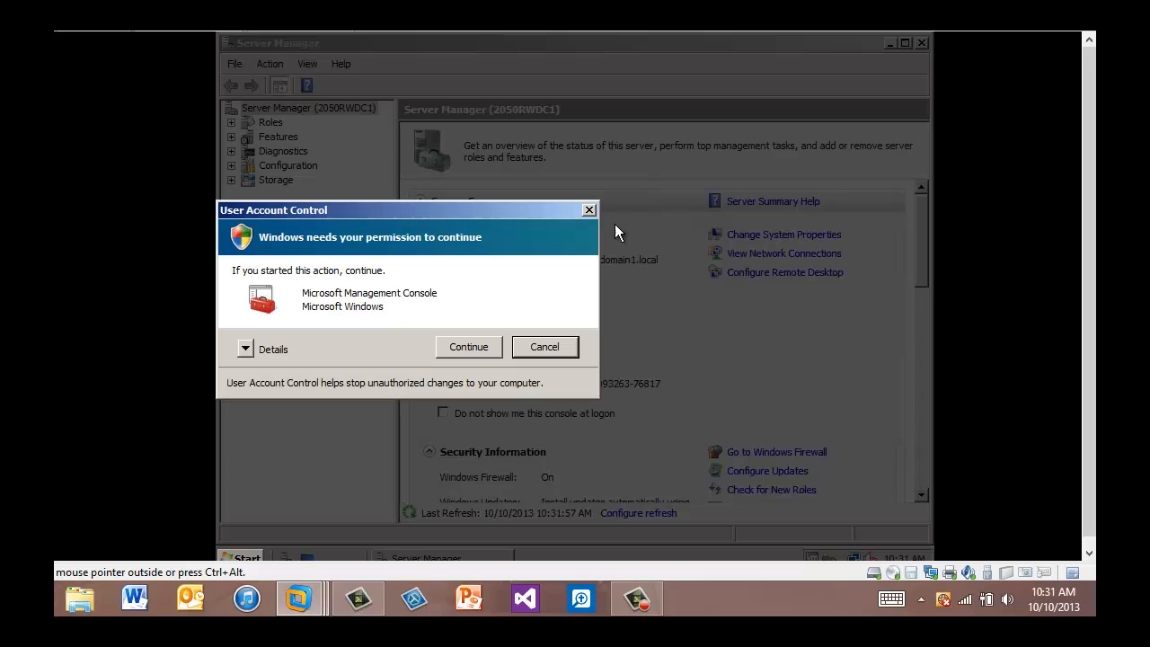
pyautogui.click(469, 347)
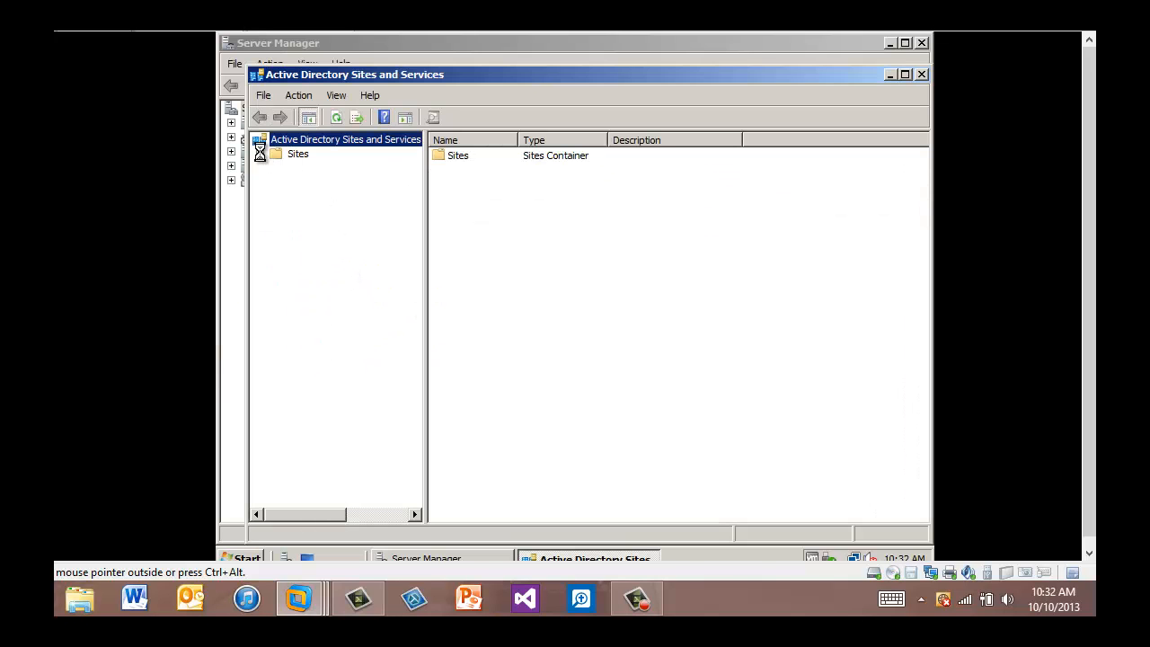
pyautogui.click(260, 153)
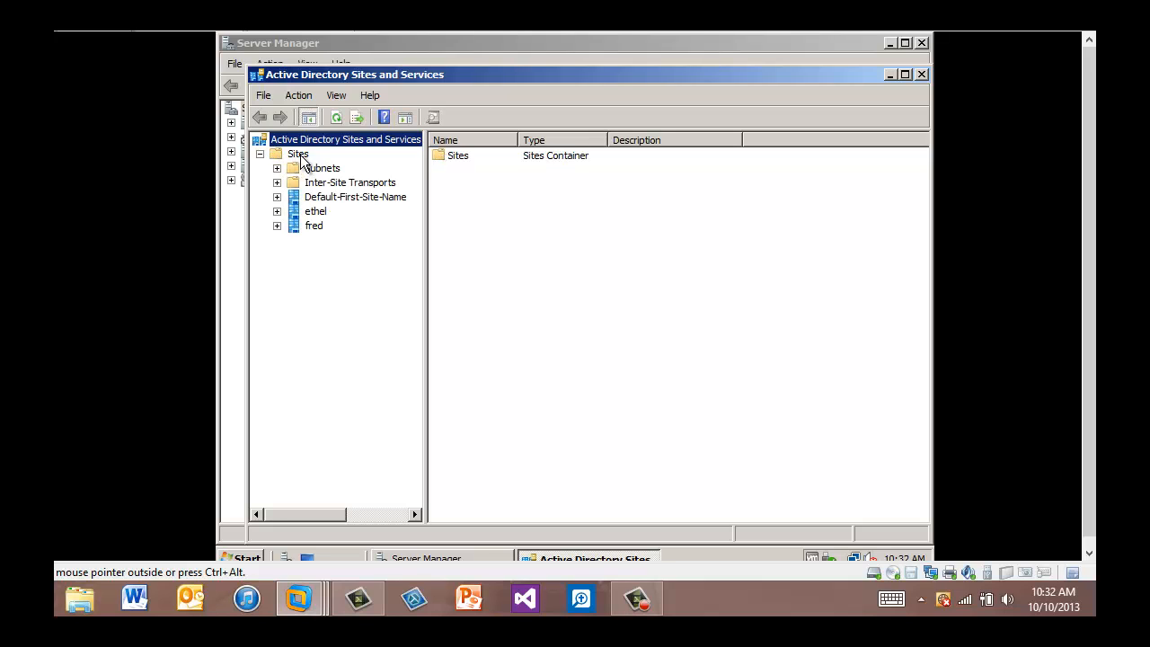
# Create a site named Lucy linked to DEFAULTIPSITELINK and dismiss the confirmation notice.
pyautogui.rightClick(302, 156)
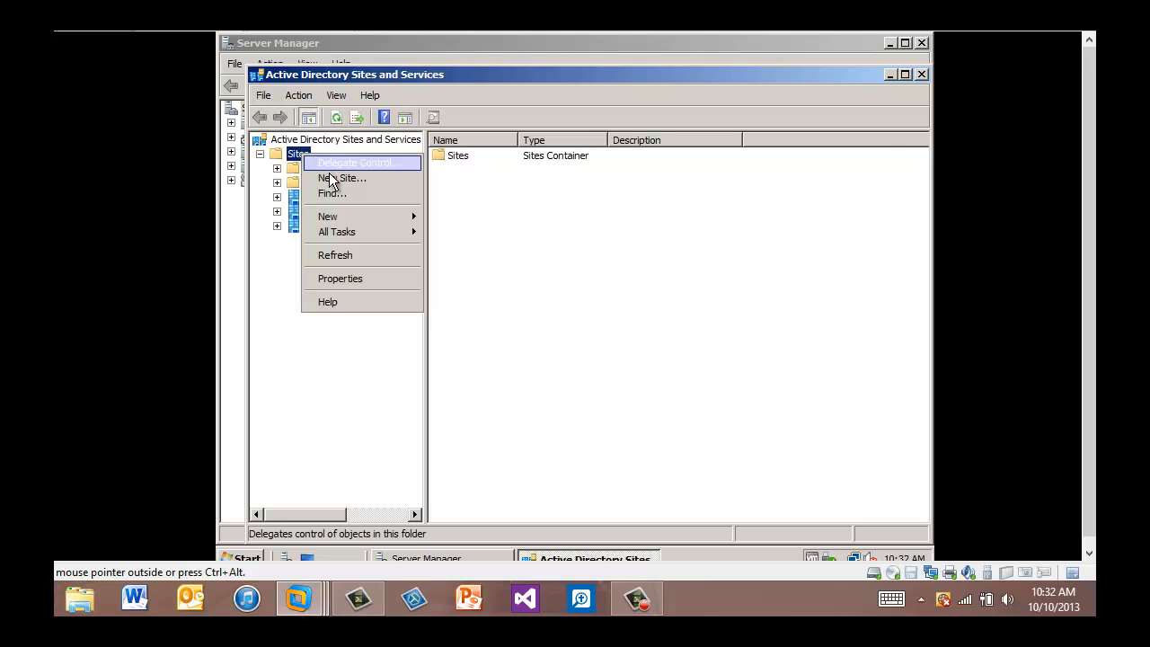
pyautogui.click(336, 179)
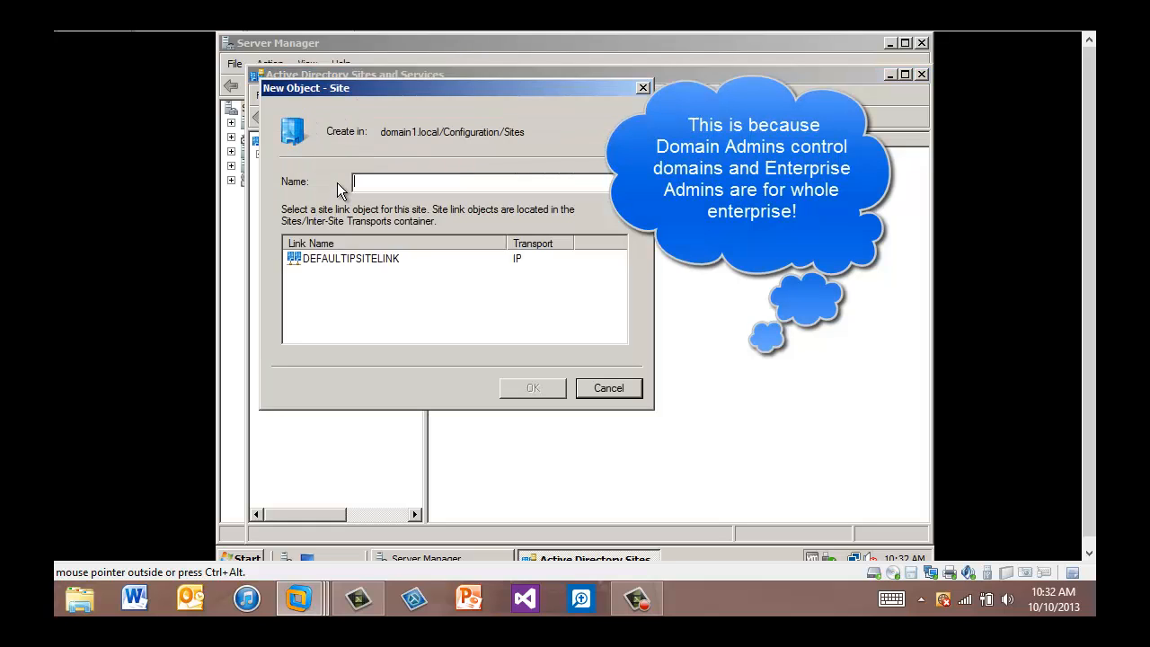
pyautogui.write('Lucy')
pyautogui.click(355, 260)
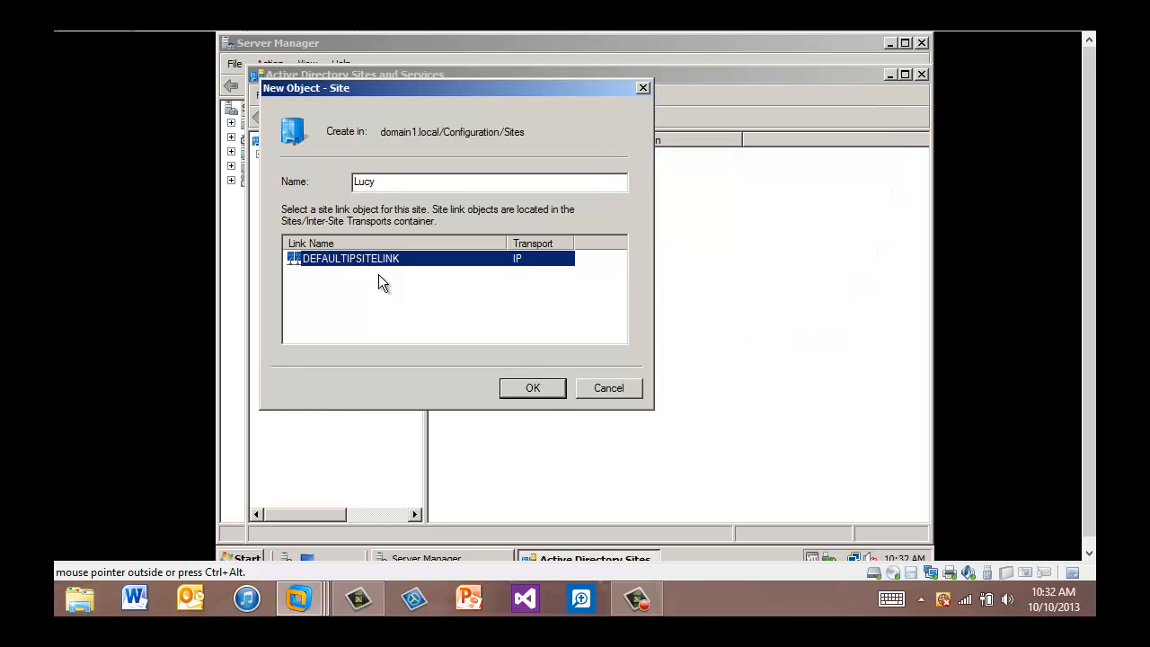
pyautogui.click(536, 389)
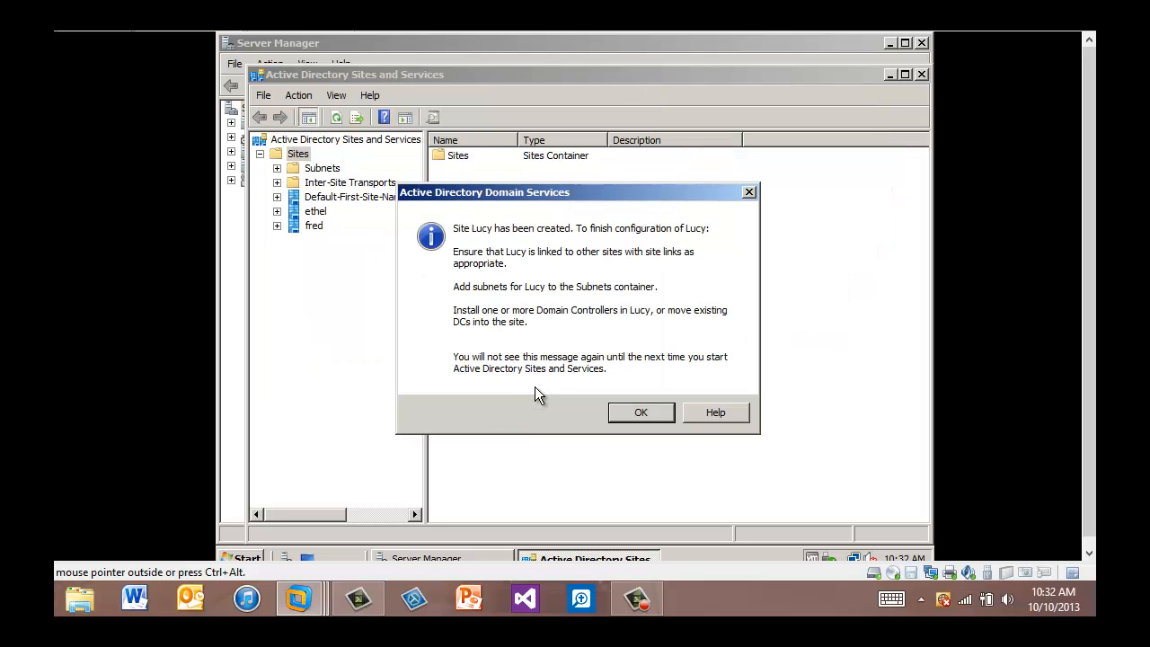
pyautogui.click(641, 412)
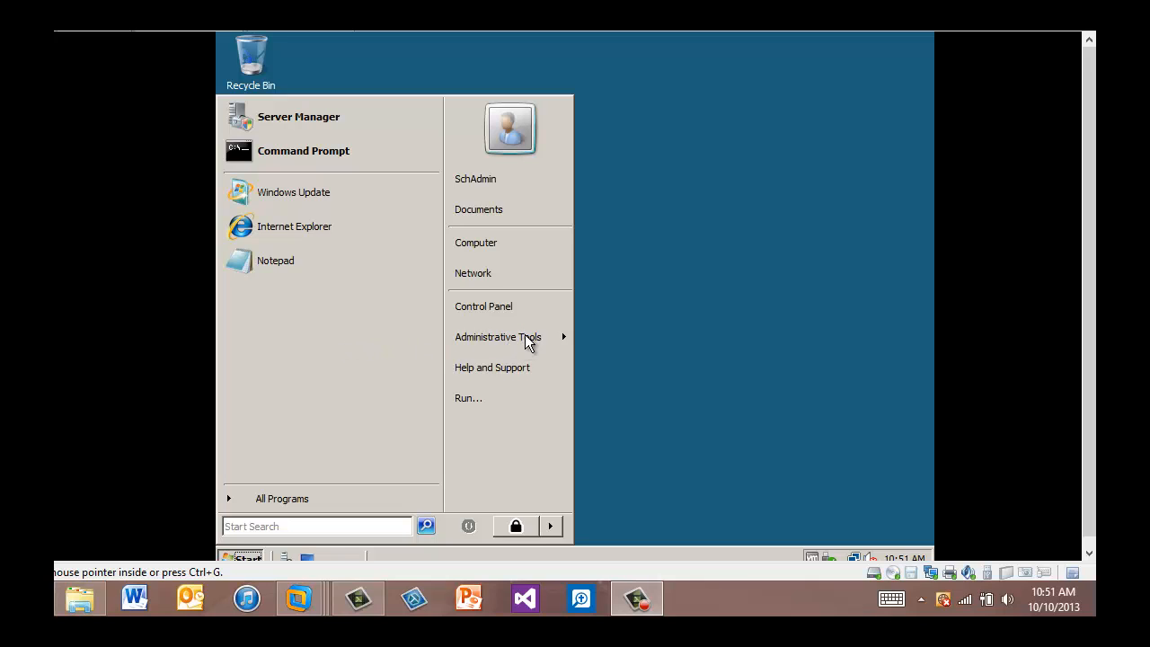
# Open Sites and Services, expand Sites, and check the Sites context menu for a New Site option.
pyautogui.moveTo(529, 341)
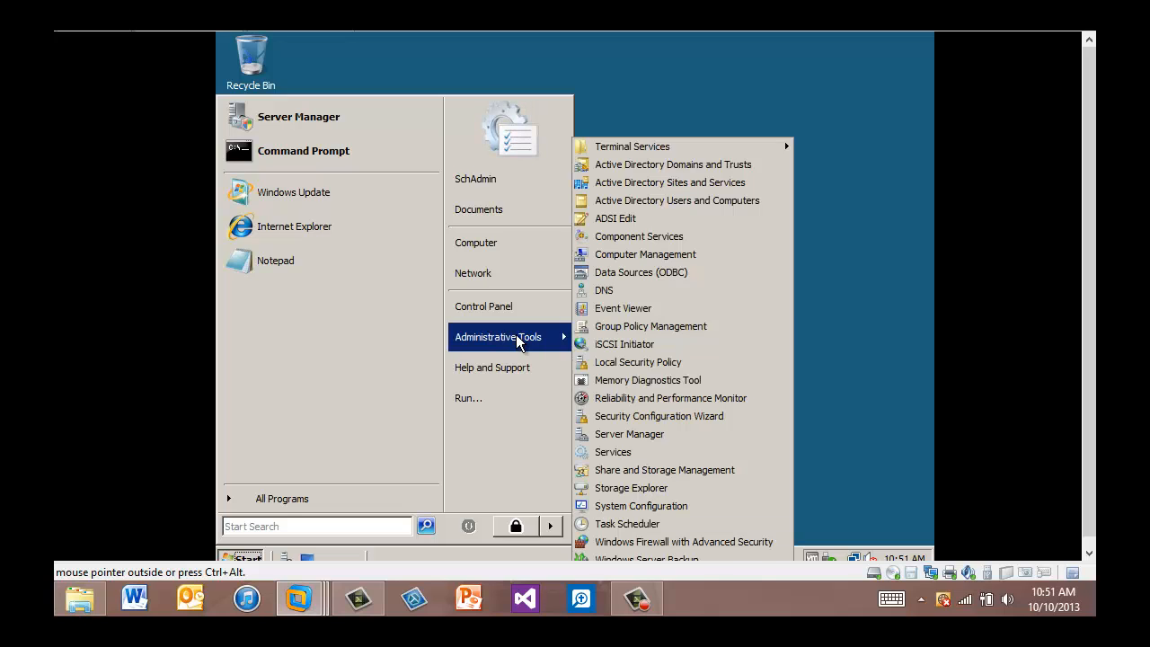
pyautogui.click(676, 187)
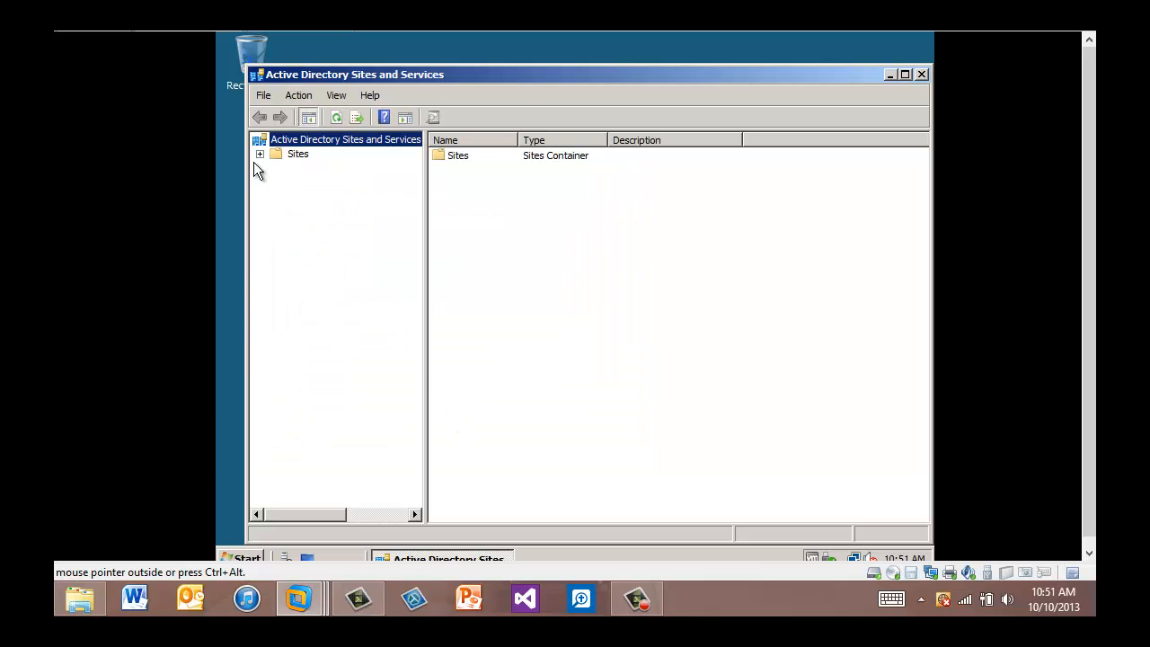
pyautogui.click(259, 154)
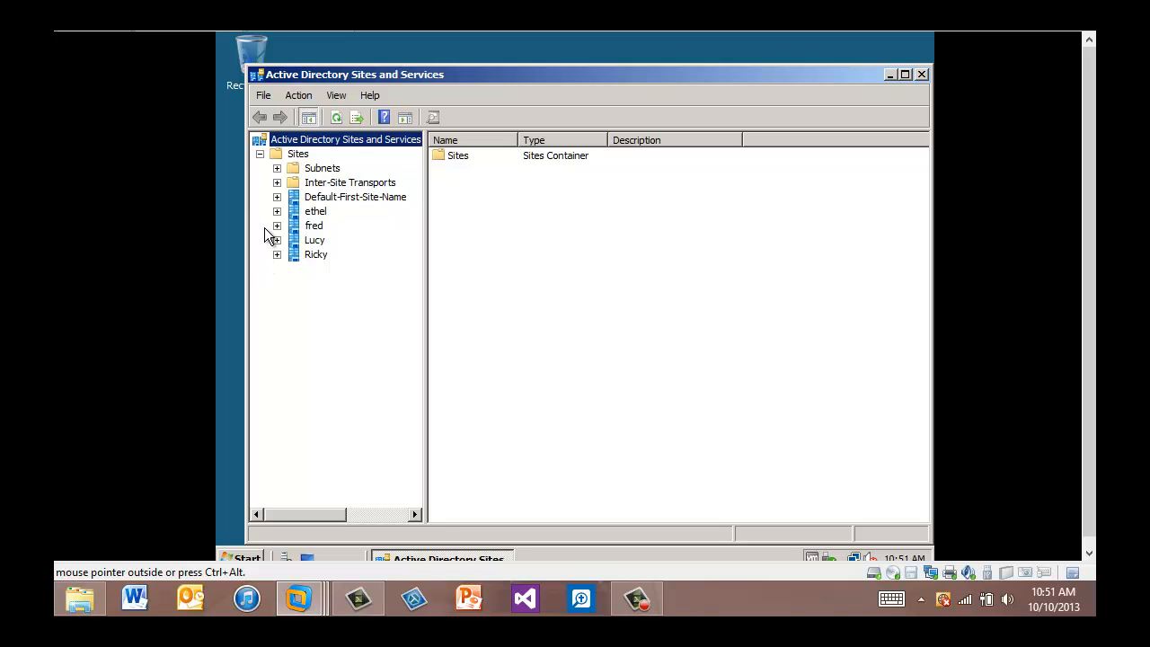
pyautogui.rightClick(302, 155)
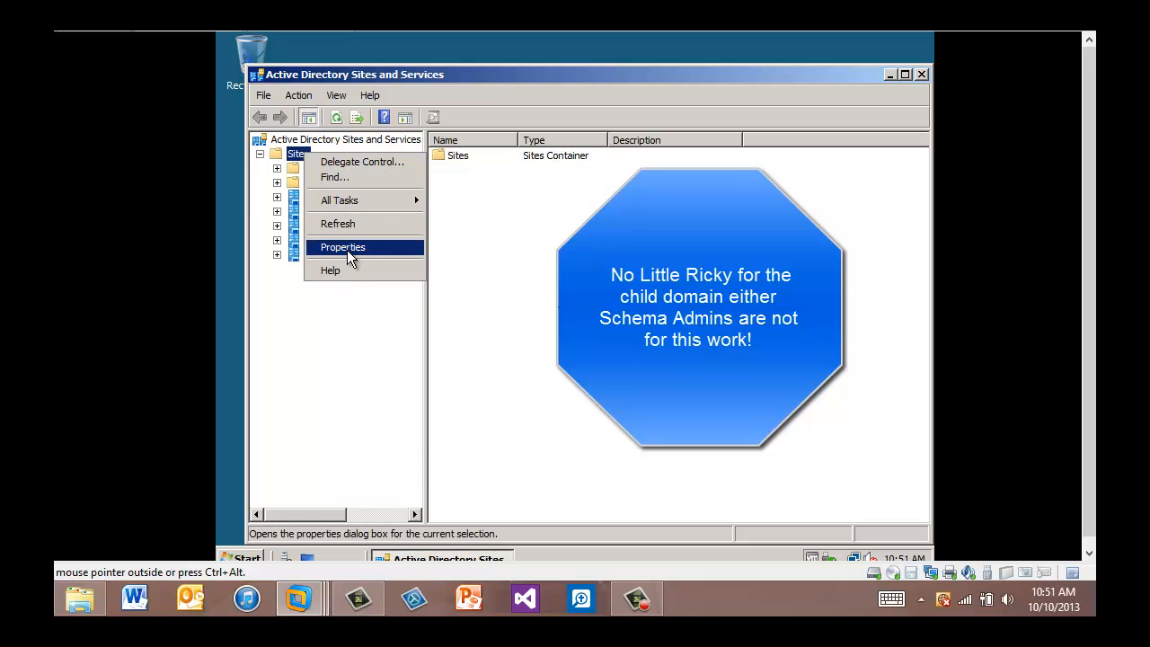
pyautogui.moveTo(349, 203)
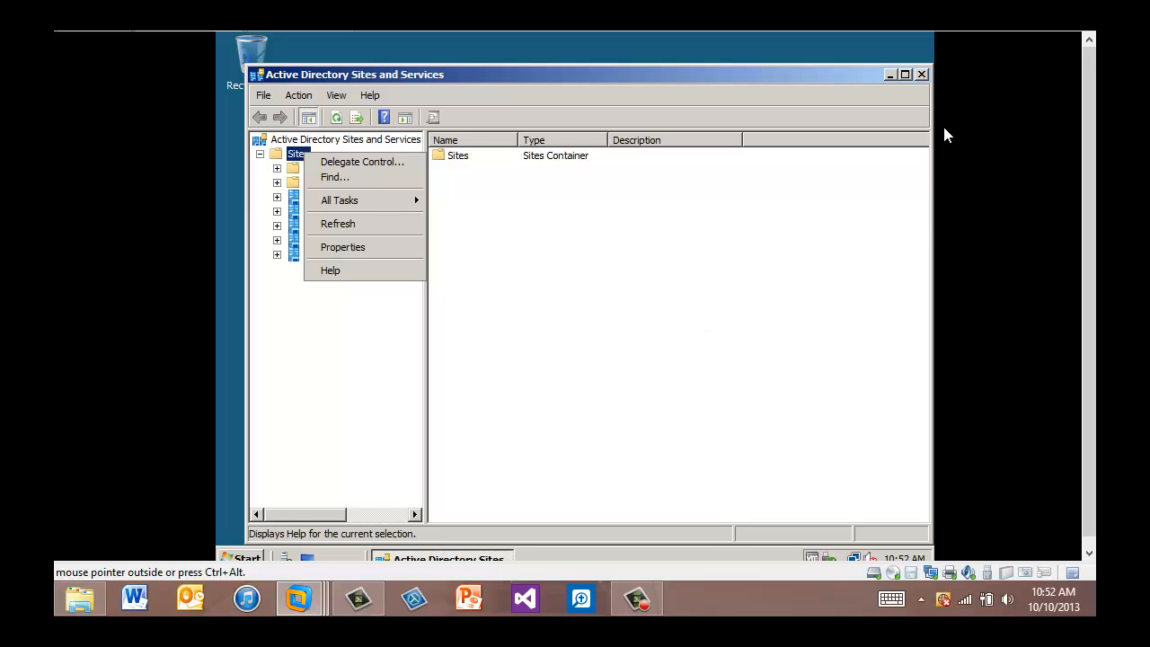
# Close Sites and Services and launch Active Directory Users and Computers with elevation.
pyautogui.click(922, 74)
pyautogui.click(921, 74)
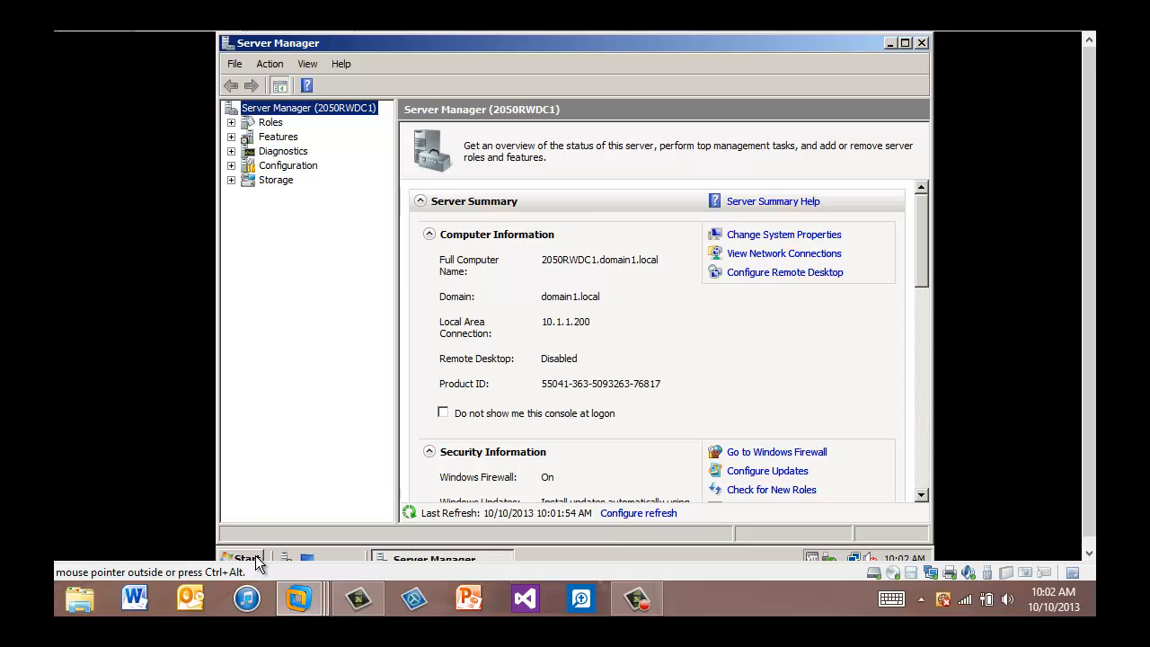
pyautogui.click(244, 558)
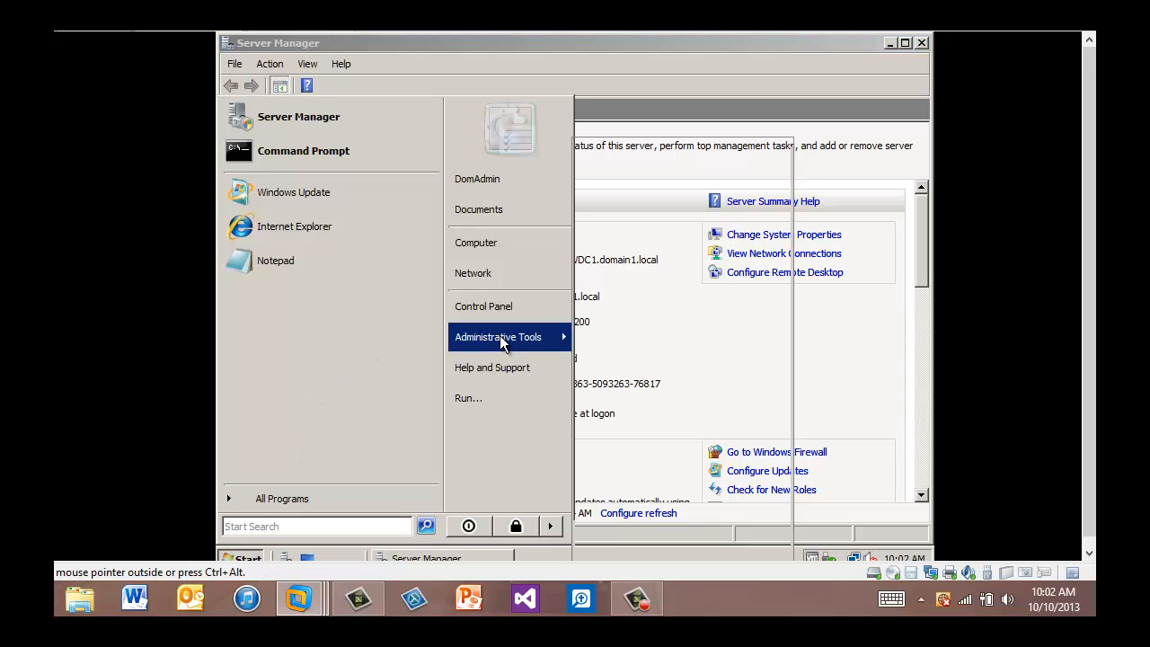
pyautogui.moveTo(530, 342)
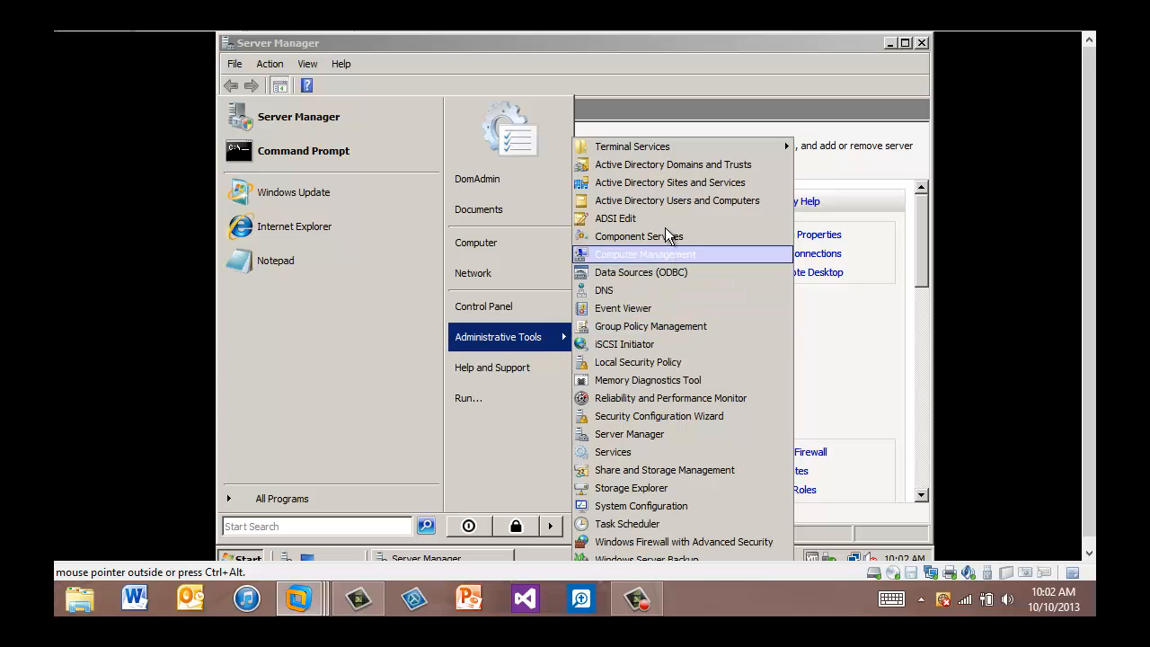
pyautogui.click(664, 203)
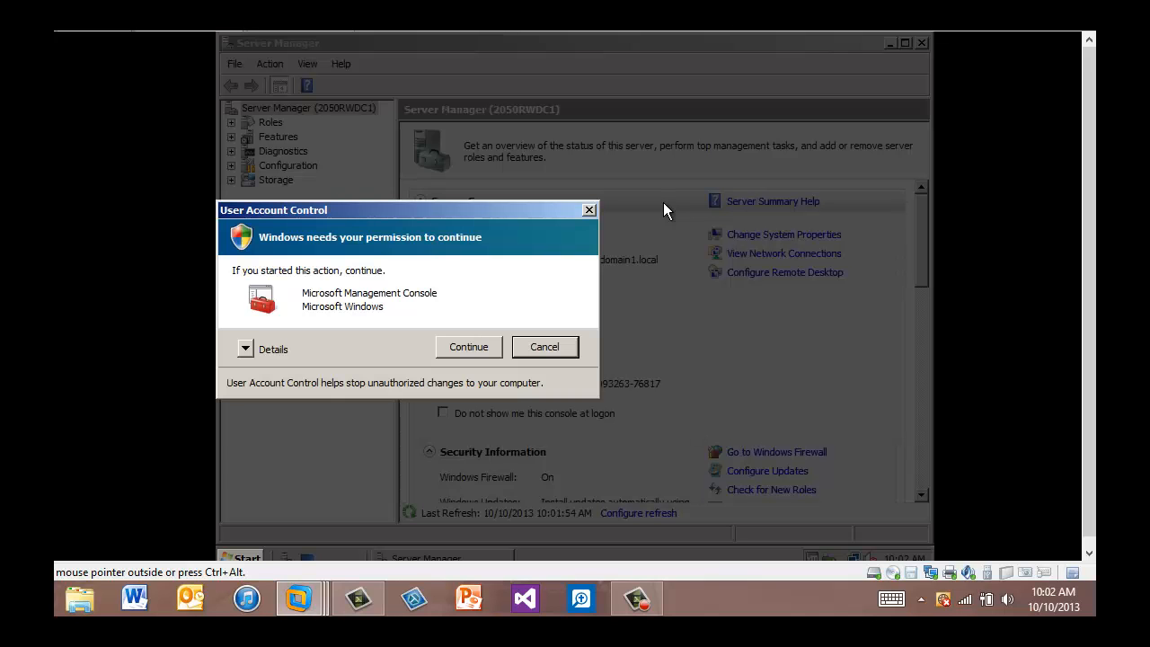
pyautogui.click(482, 346)
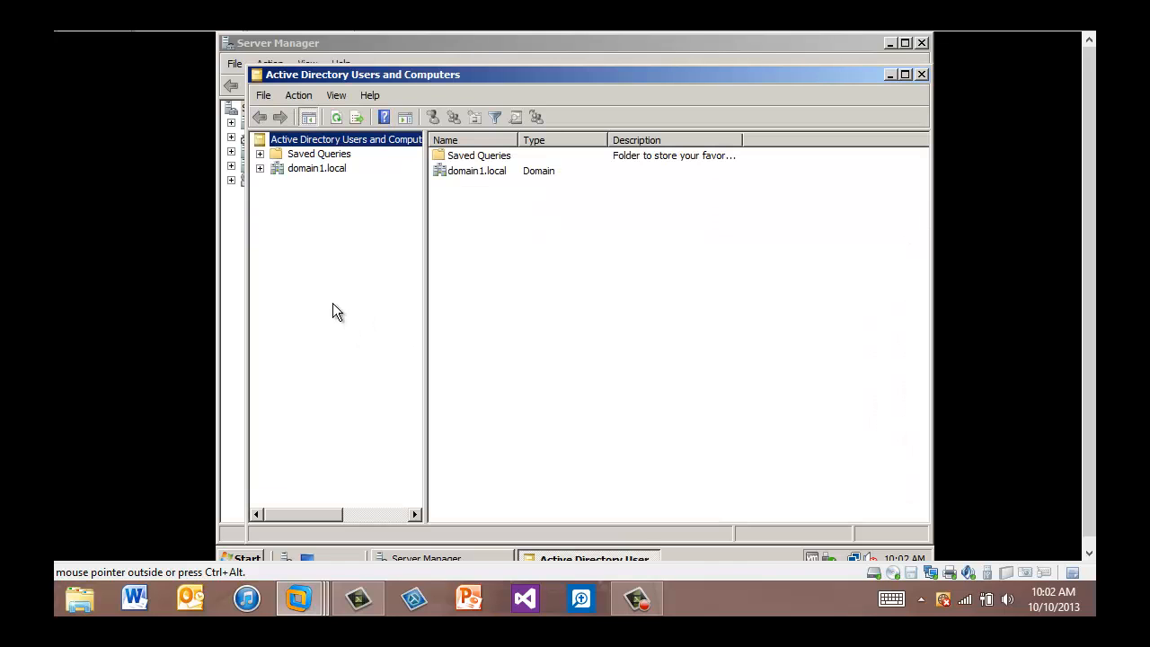
# Expand domain1.local and start a new user in the Users container.
pyautogui.click(260, 169)
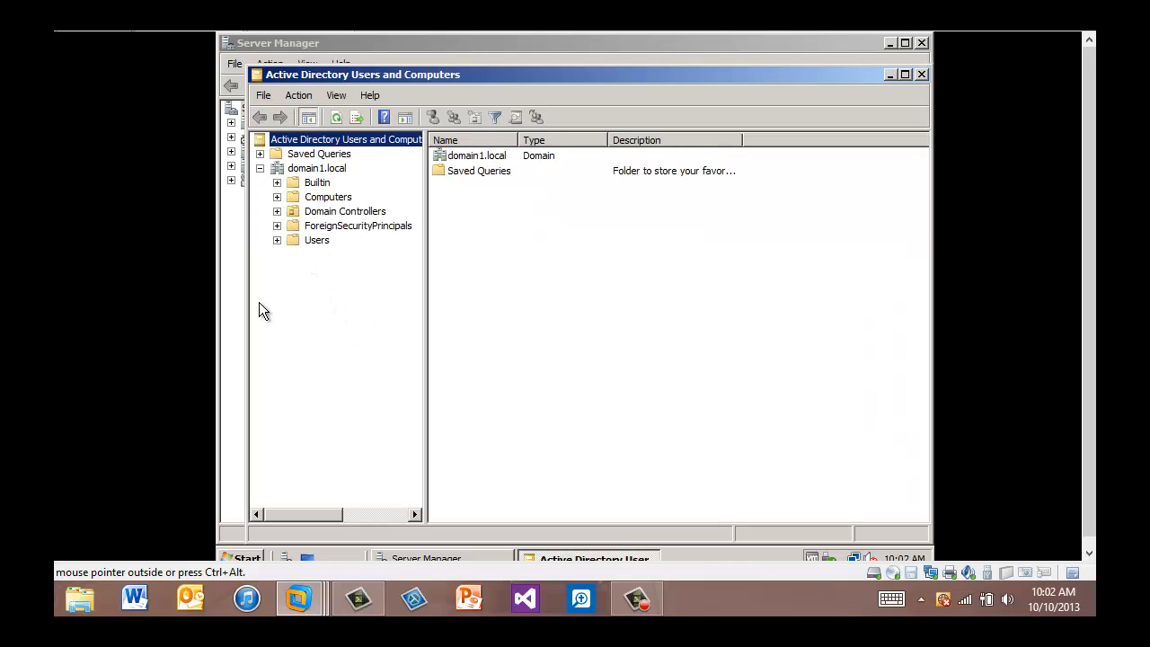
pyautogui.click(324, 241)
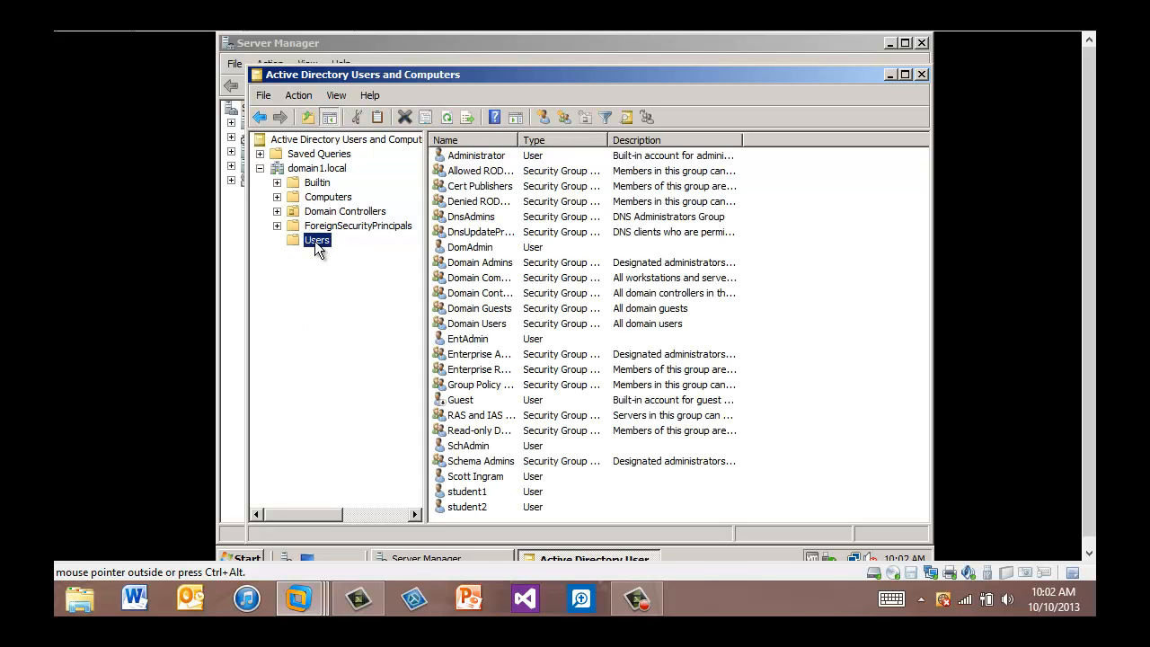
pyautogui.rightClick(315, 241)
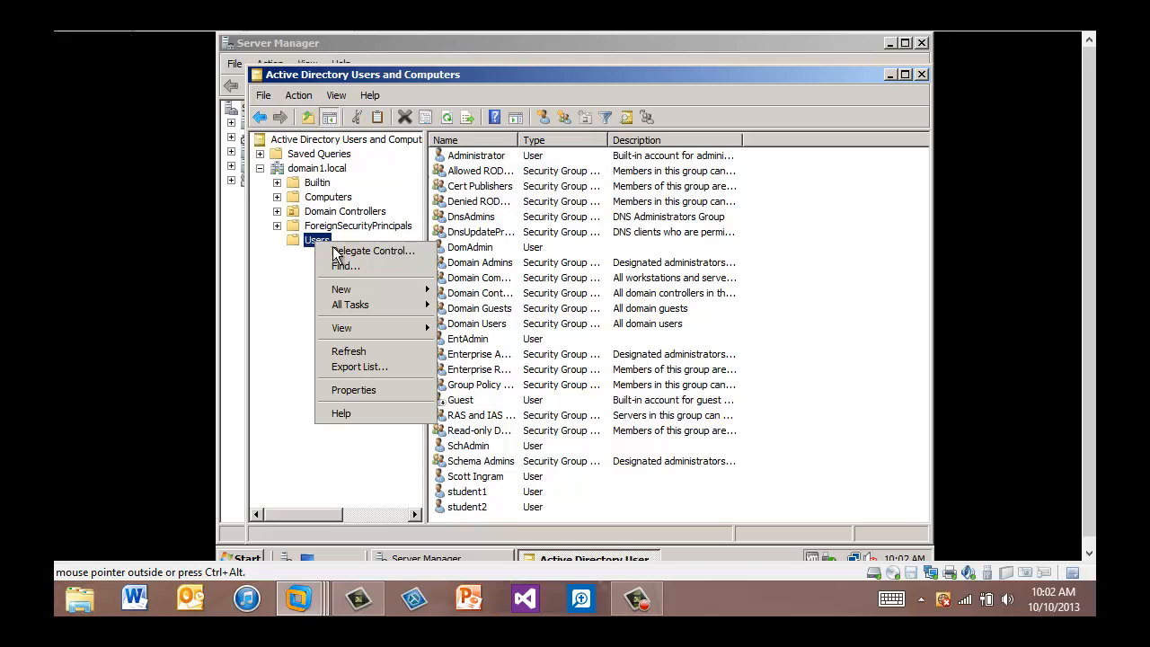
pyautogui.moveTo(359, 291)
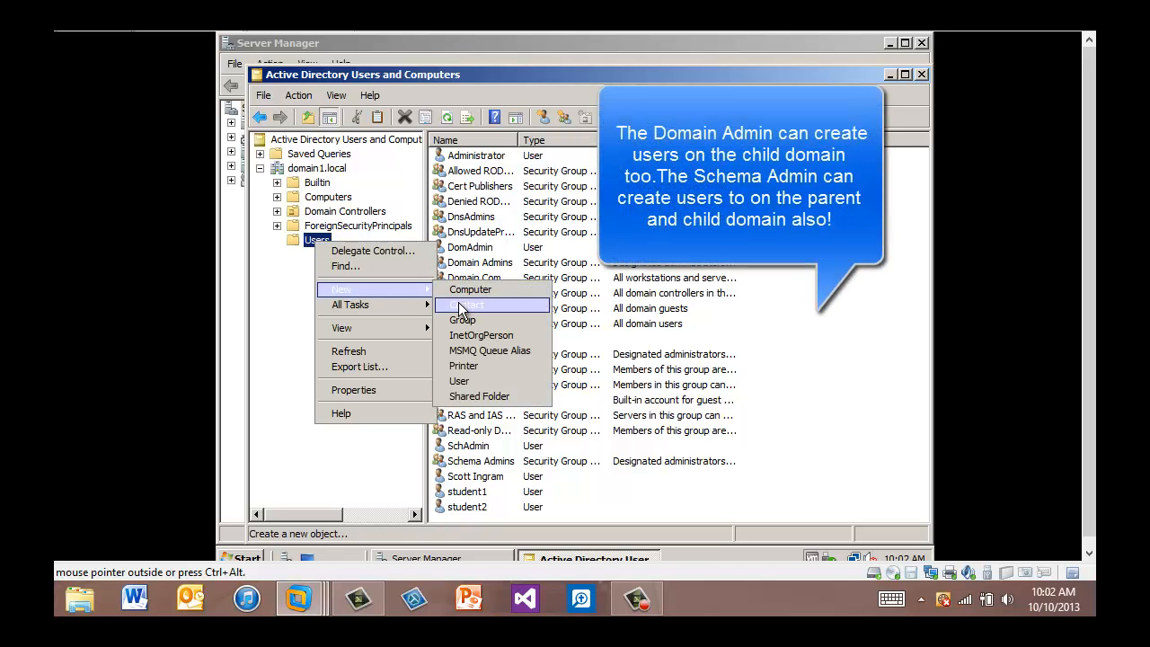
pyautogui.click(467, 383)
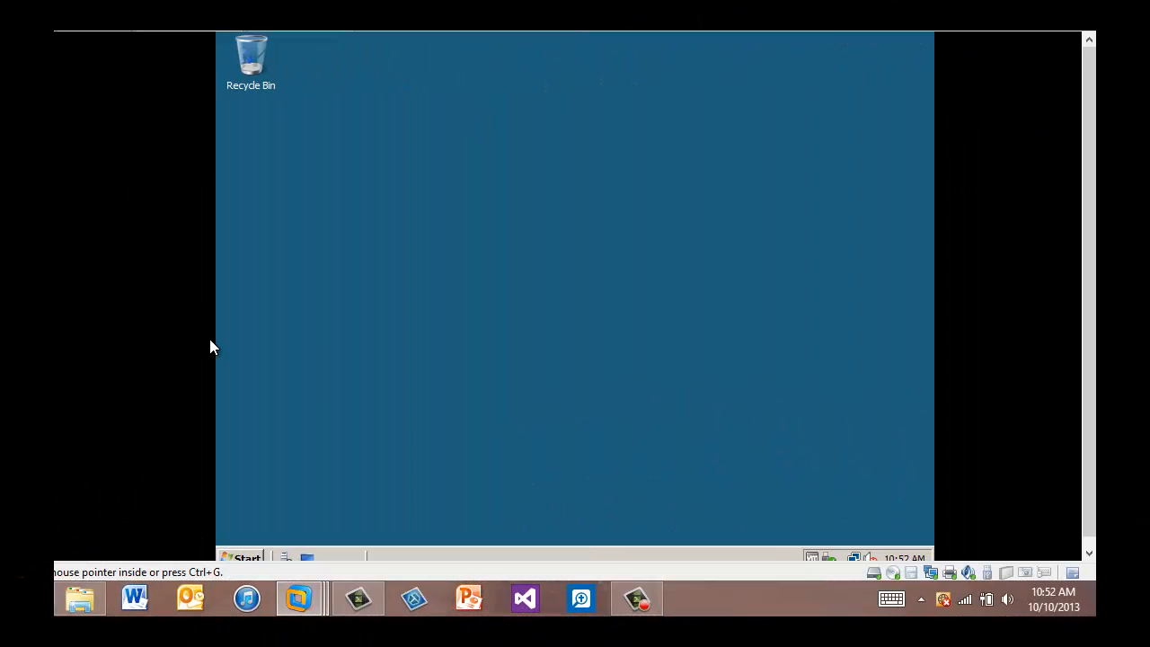
# Launch Active Directory Users and Computers, approve elevation with the administrator password, and open Users' actions.
pyautogui.click(258, 555)
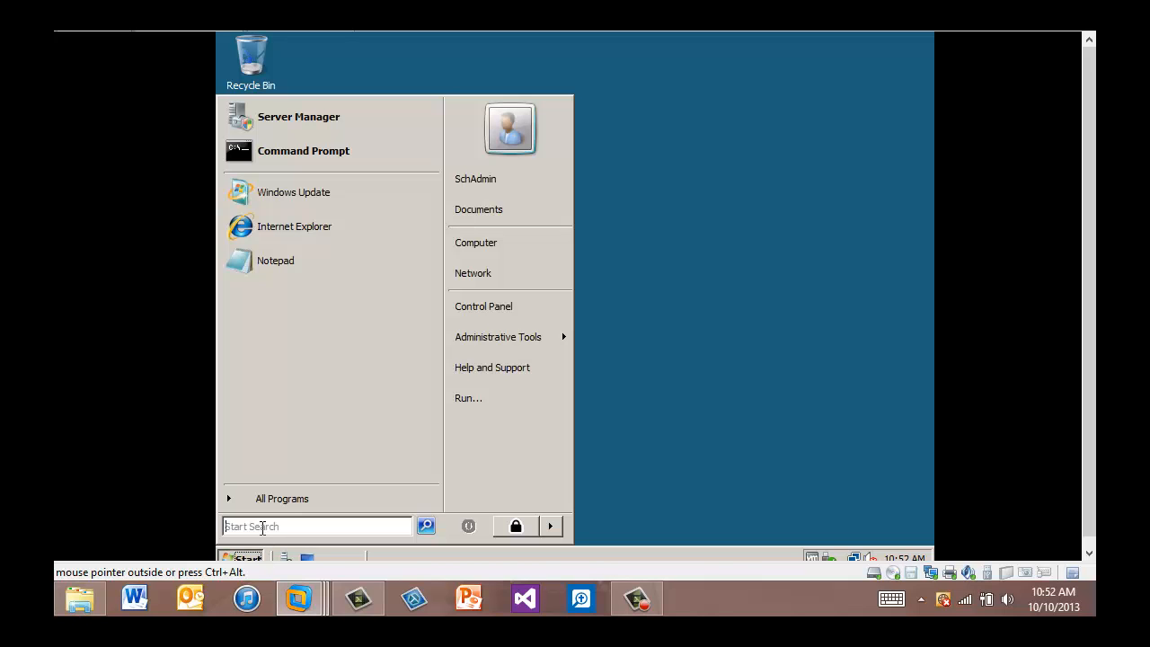
pyautogui.moveTo(512, 337)
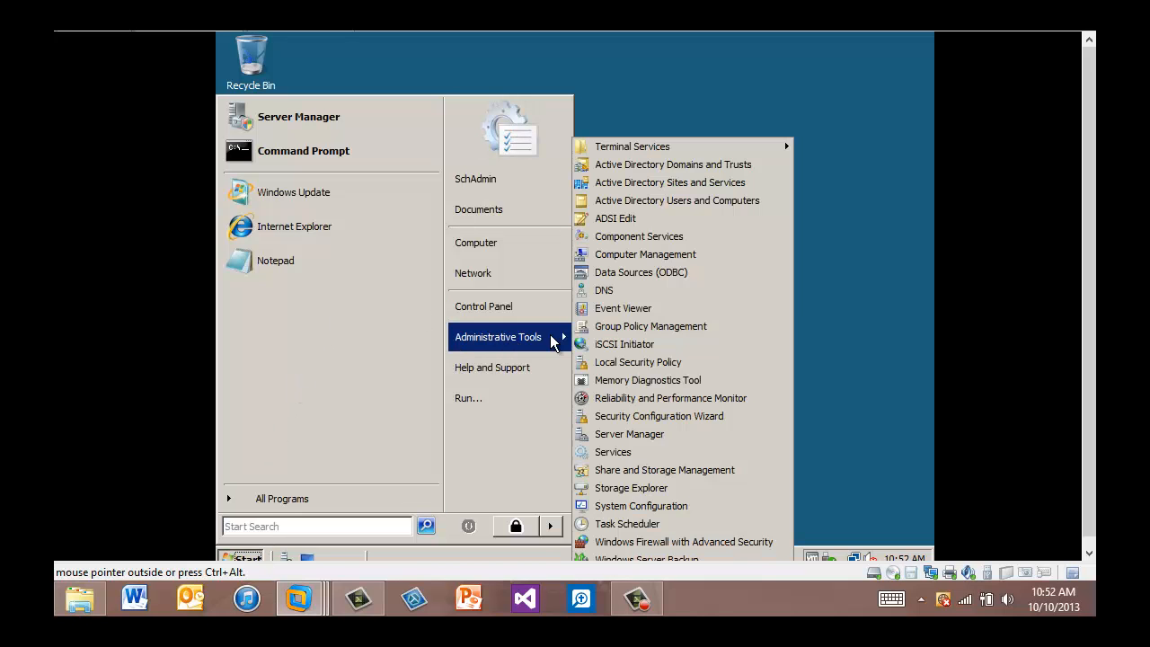
pyautogui.click(685, 200)
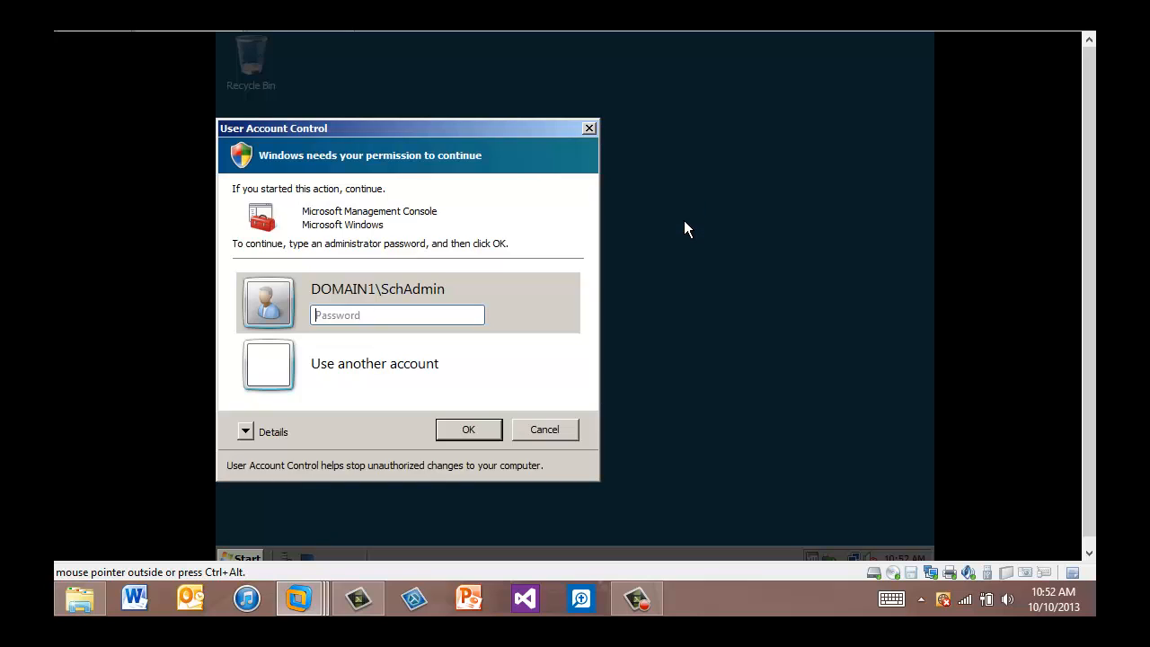
pyautogui.write('••••••••')
pyautogui.press('Return')
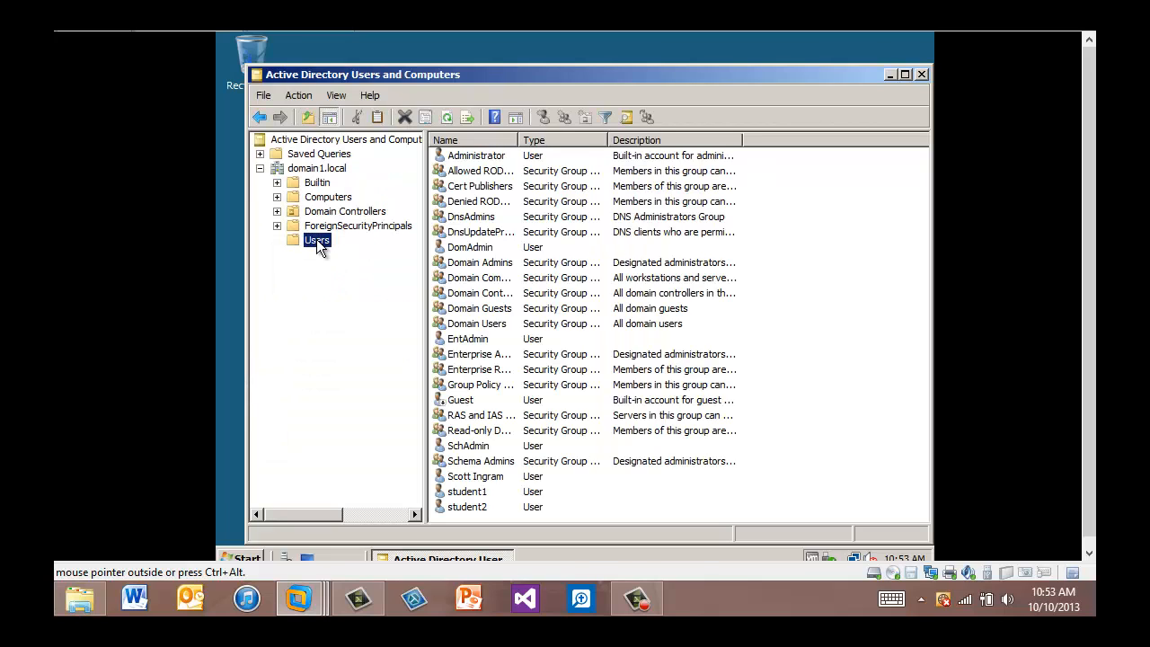
pyautogui.rightClick(317, 243)
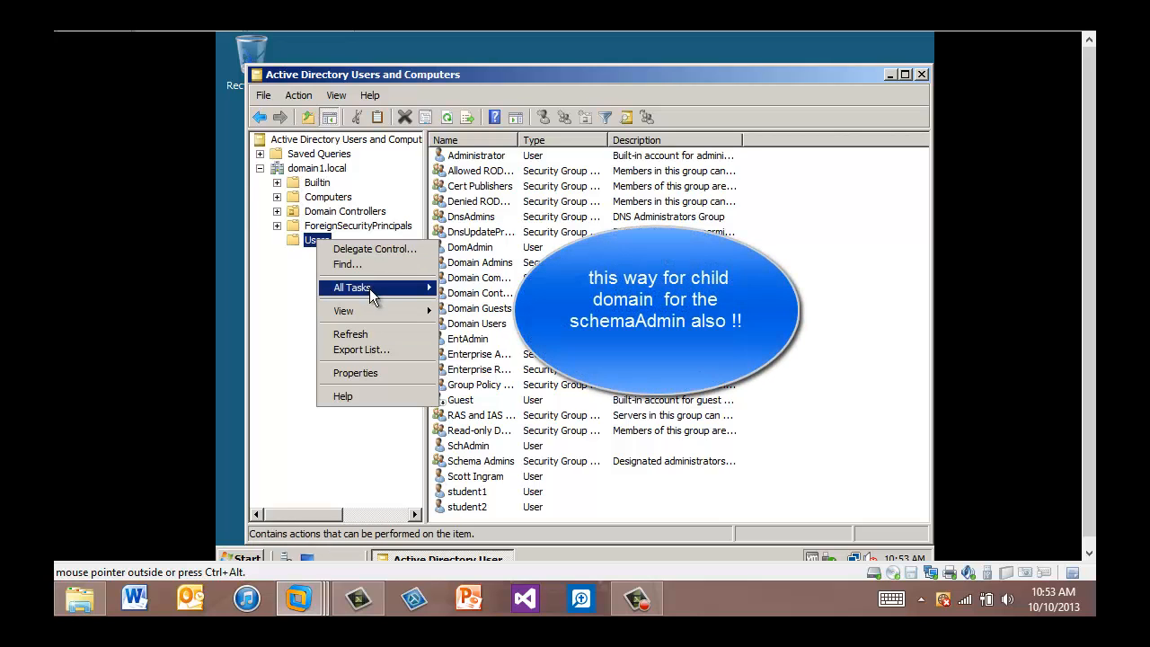
# Switch to the schmaTime console and open the aCSAggregateTokenRatePerUser attribute's properties.
pyautogui.click(285, 338)
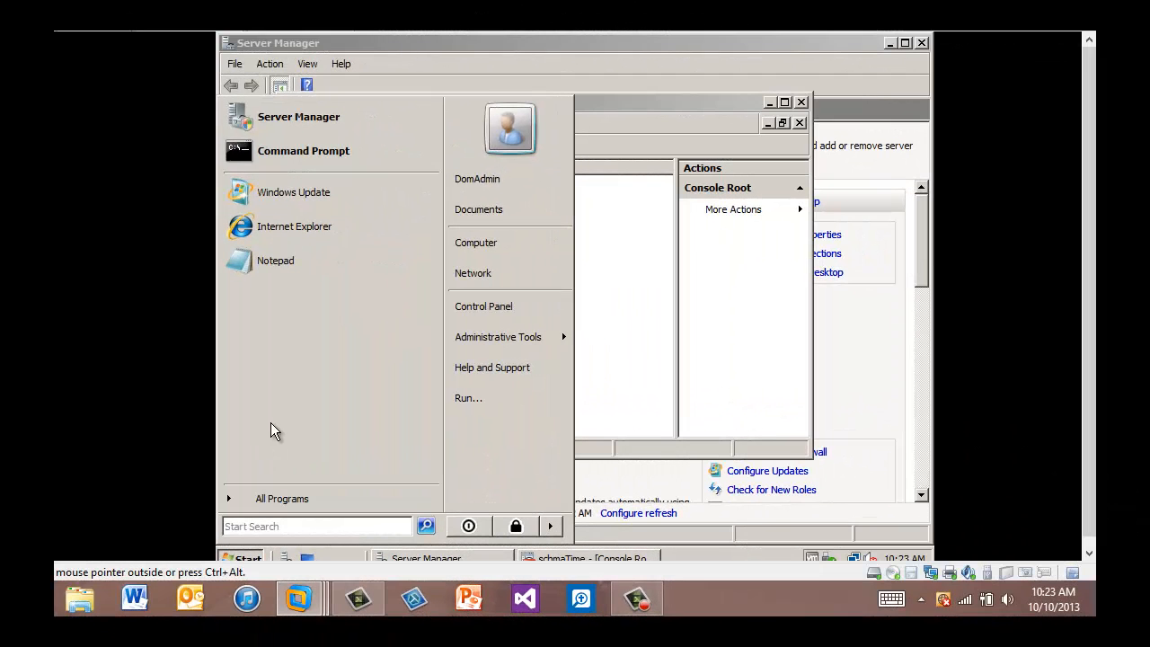
pyautogui.click(603, 331)
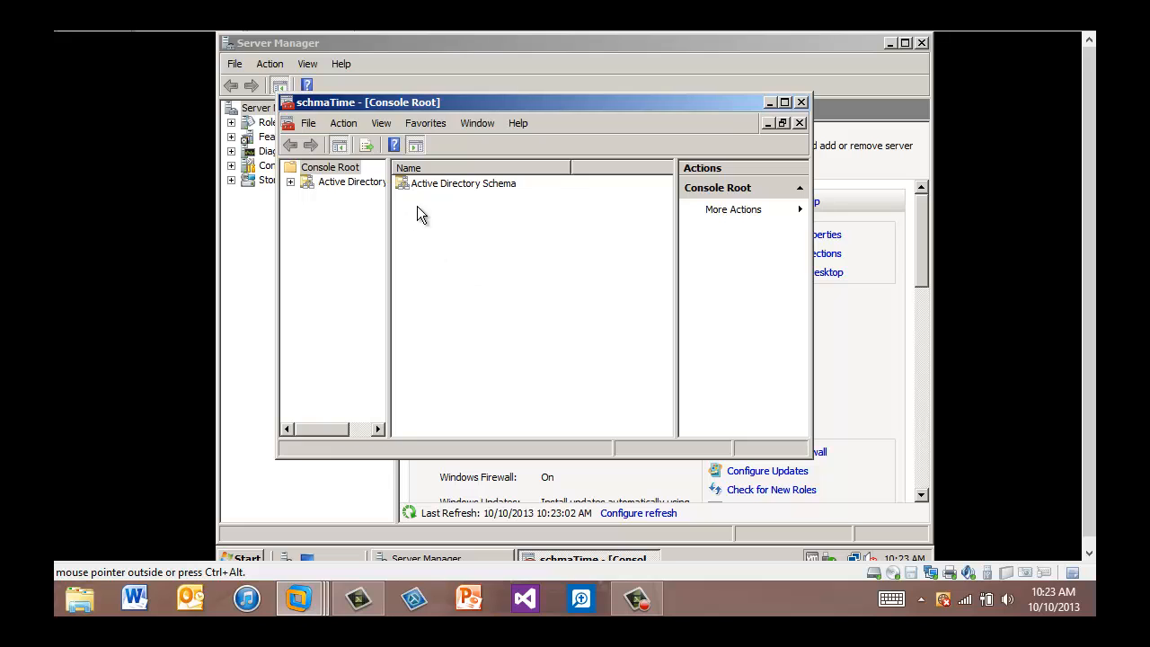
pyautogui.click(450, 187)
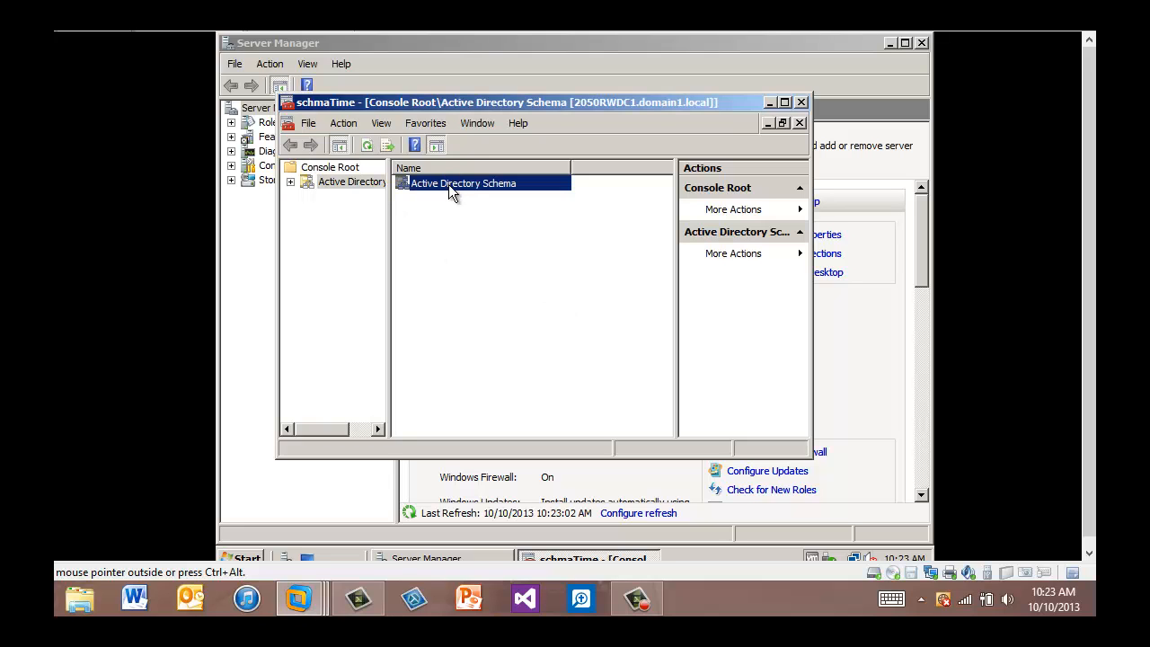
pyautogui.doubleClick(450, 187)
pyautogui.click(428, 188)
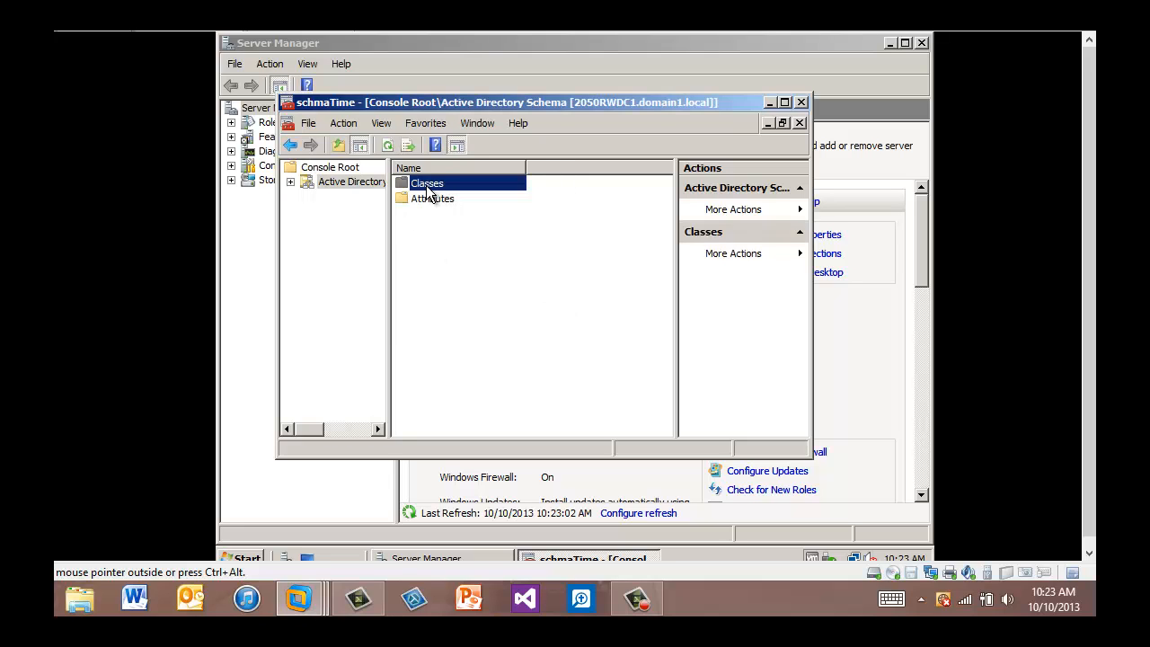
pyautogui.doubleClick(428, 189)
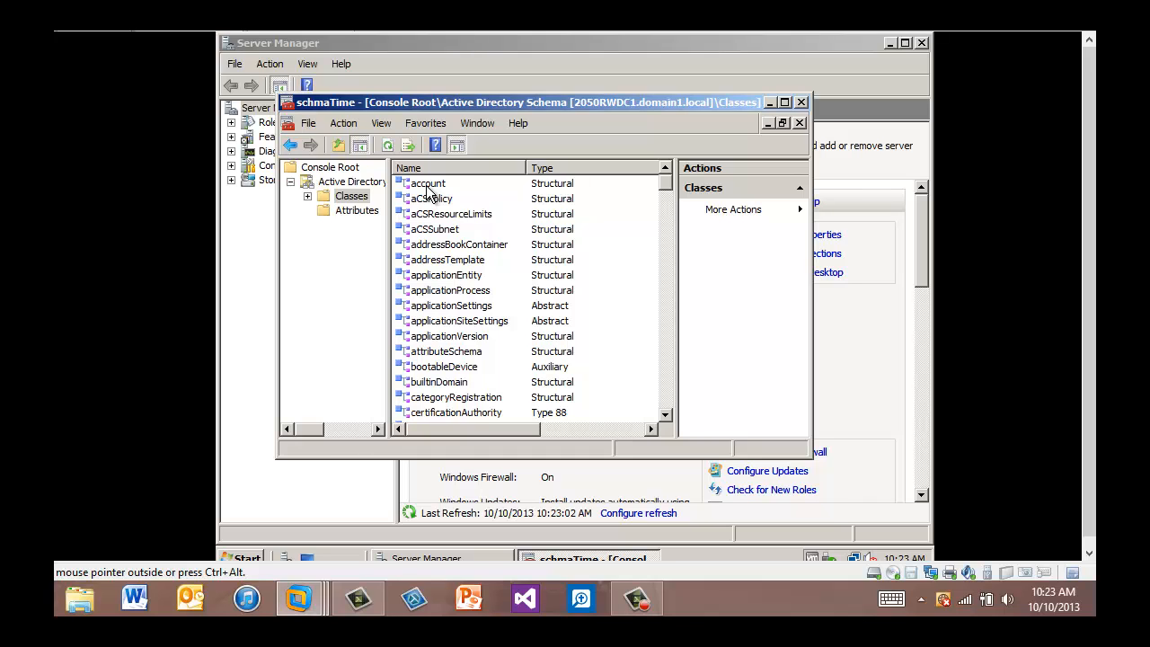
pyautogui.doubleClick(428, 183)
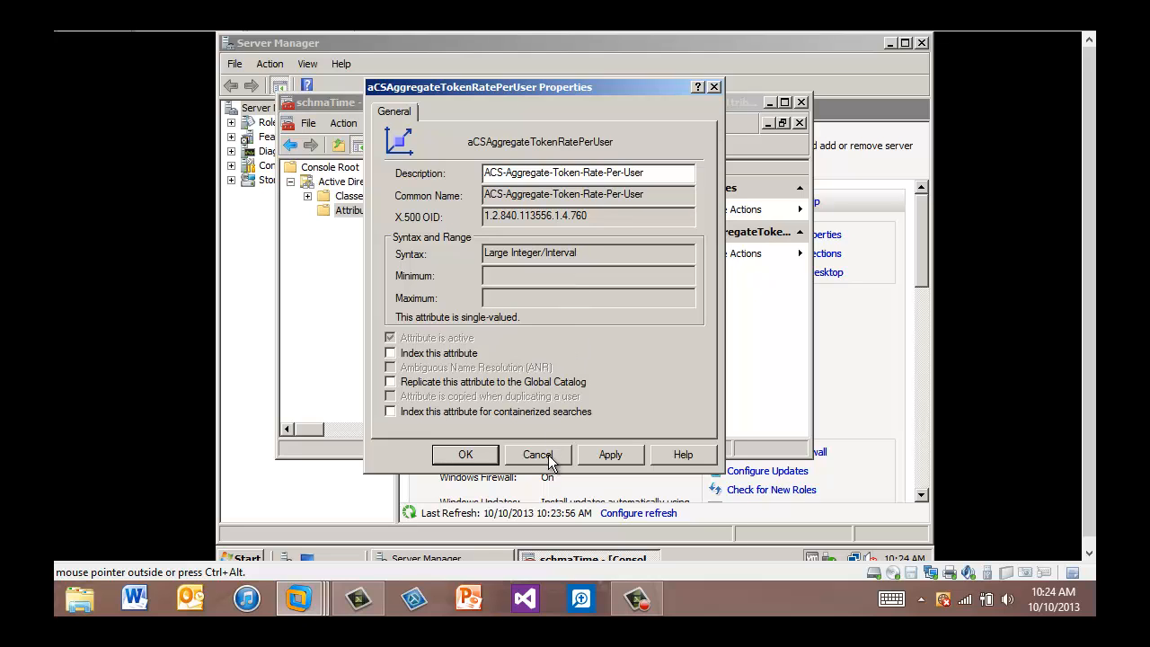
# Close the attribute properties and open the account class properties on Default Security.
pyautogui.click(715, 88)
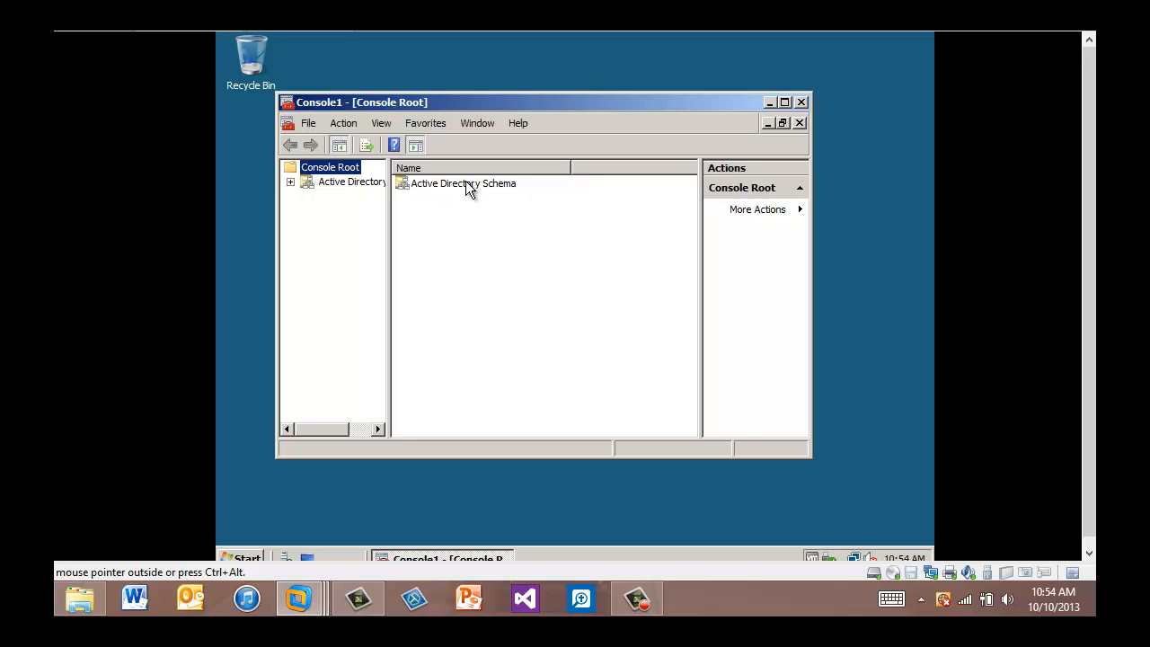
pyautogui.doubleClick(465, 185)
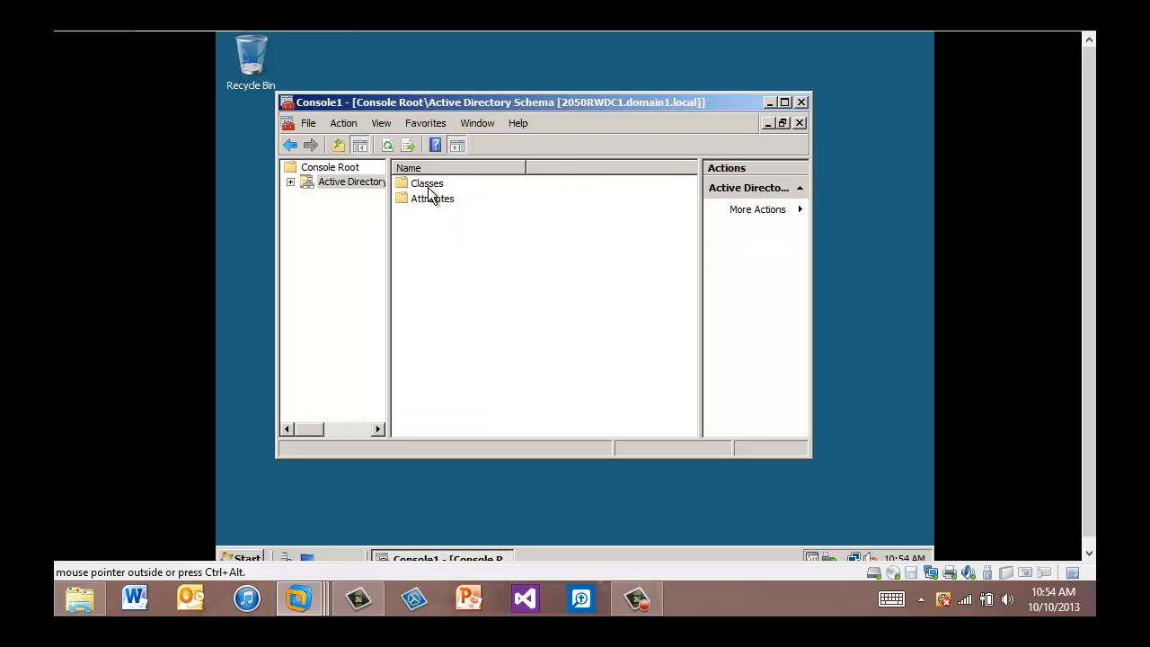
pyautogui.doubleClick(429, 185)
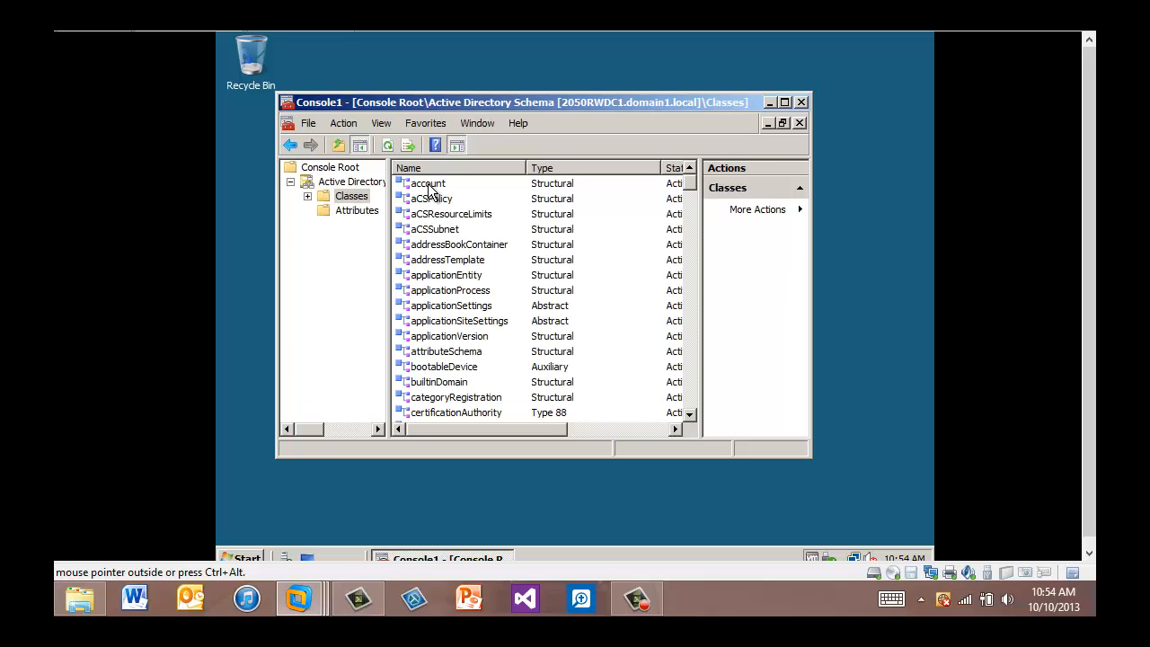
pyautogui.doubleClick(428, 185)
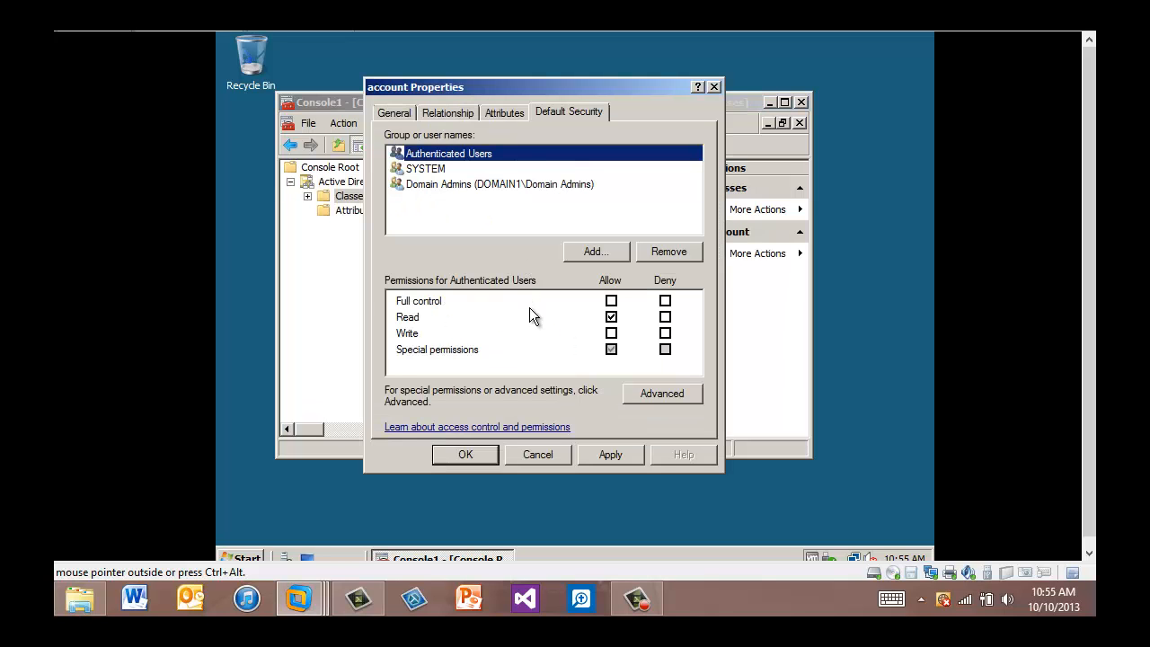
# Tick Allow for Full control for Authenticated Users on the account class.
pyautogui.click(612, 302)
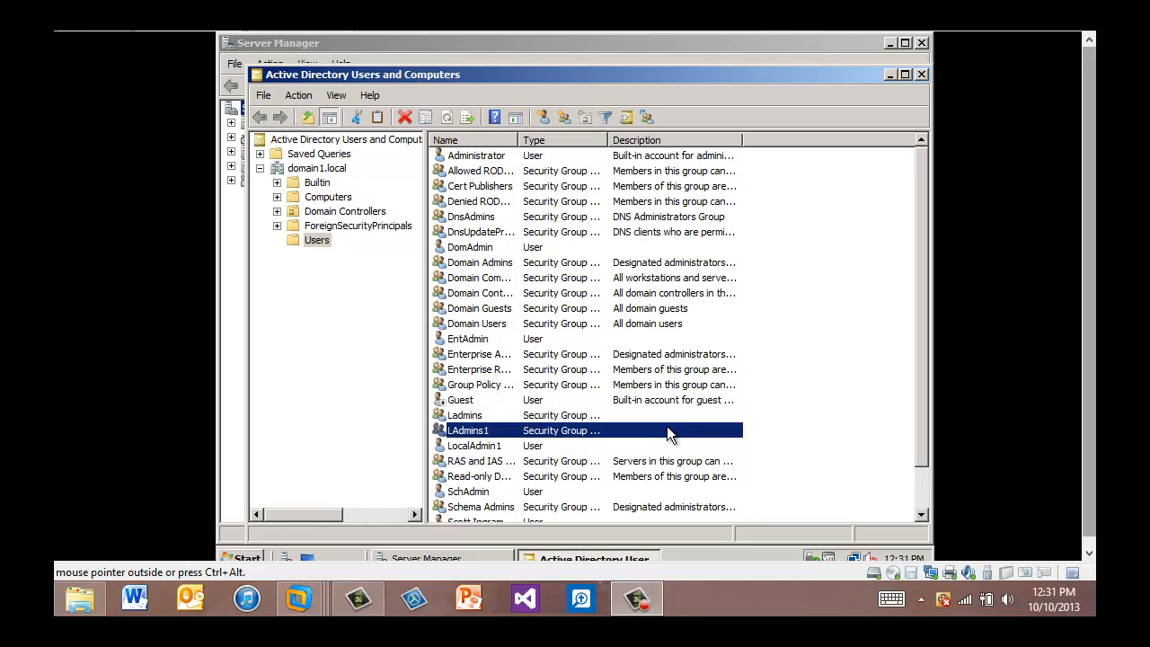
pyautogui.click(473, 446)
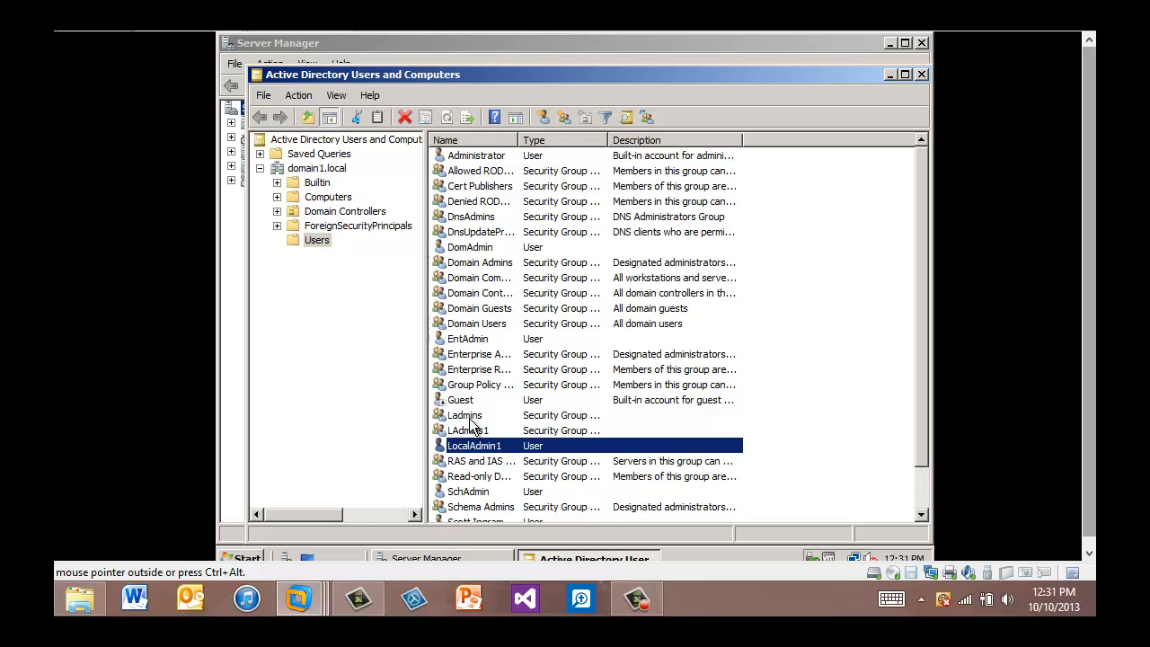
pyautogui.click(470, 419)
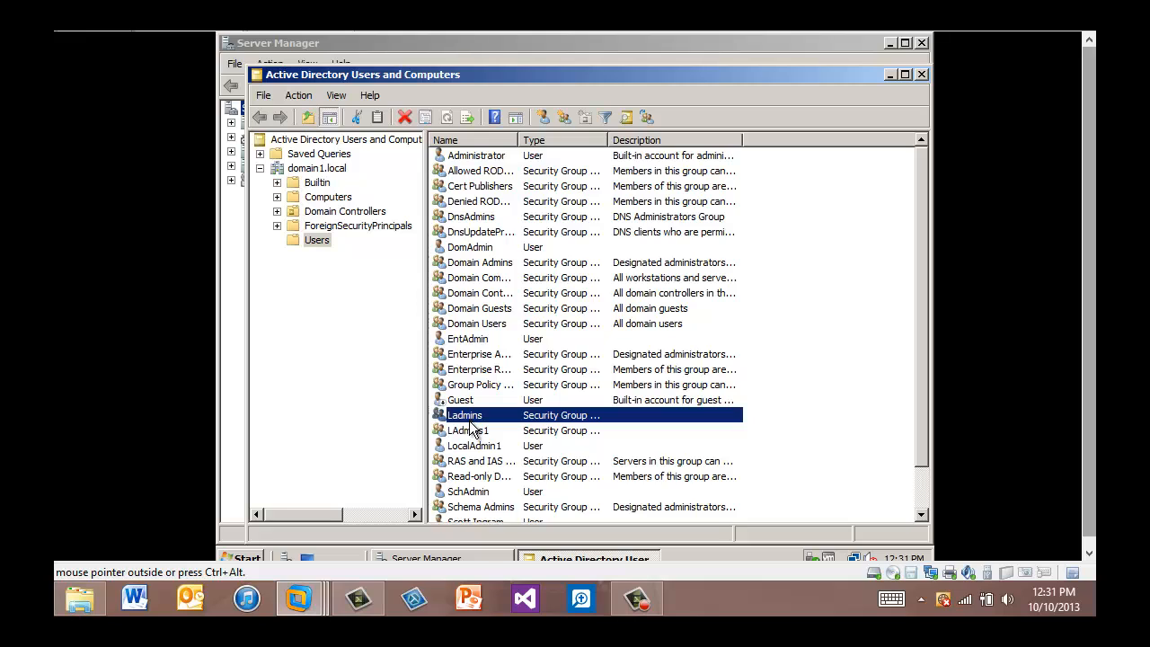
pyautogui.click(471, 434)
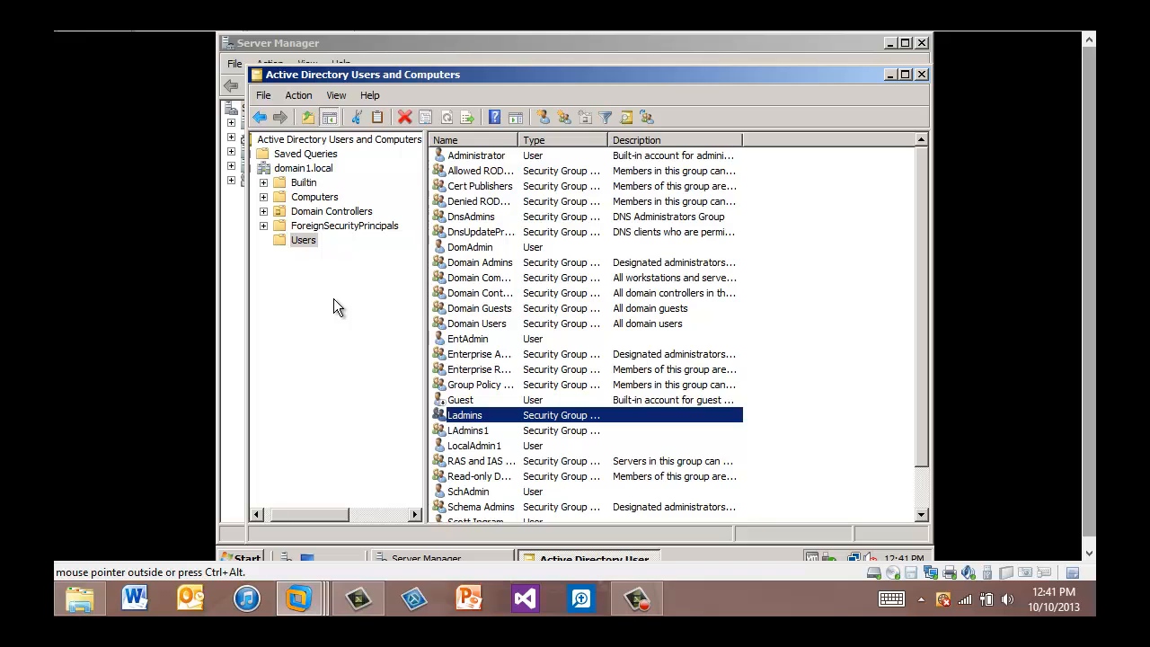
pyautogui.rightClick(305, 244)
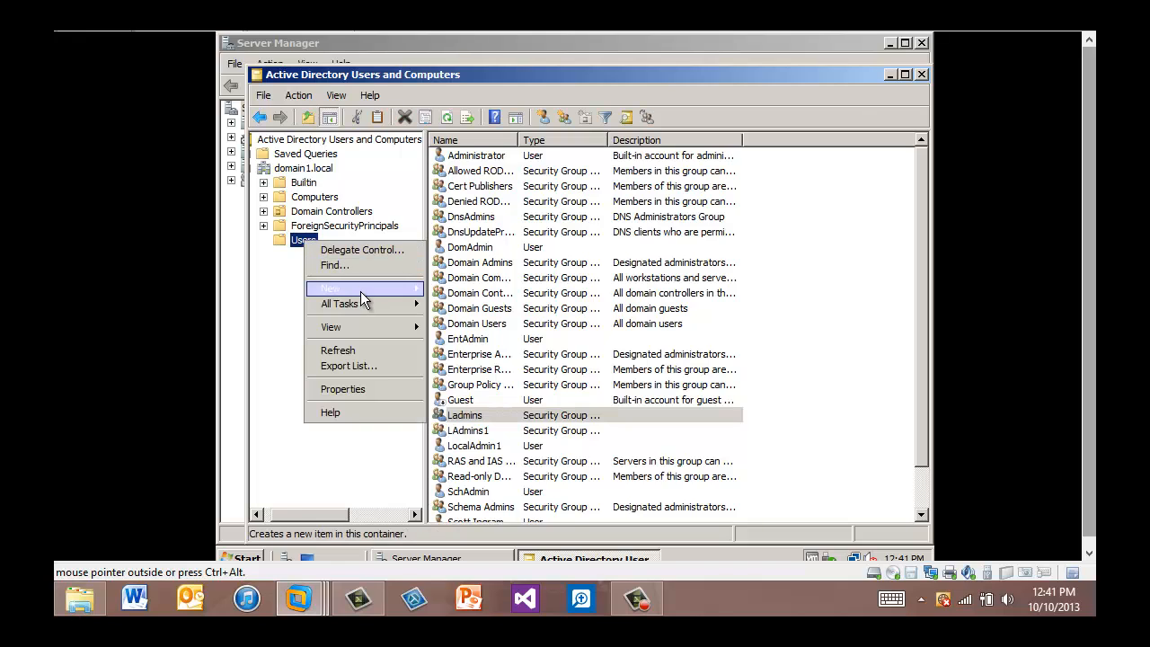
pyautogui.moveTo(372, 291)
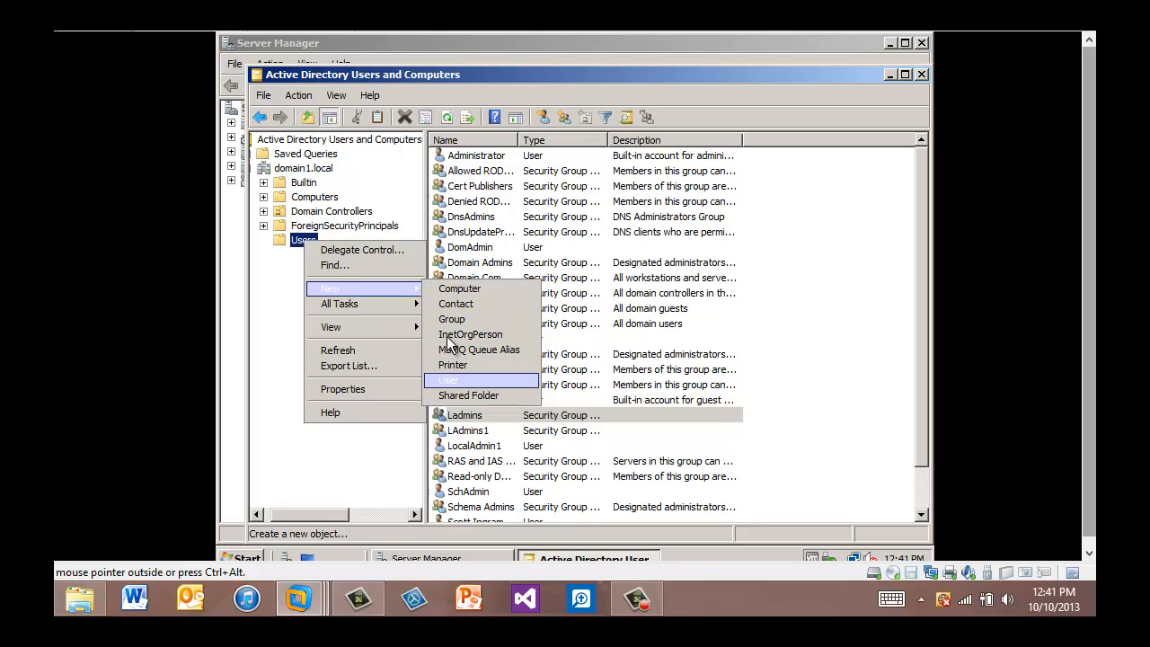
pyautogui.click(285, 356)
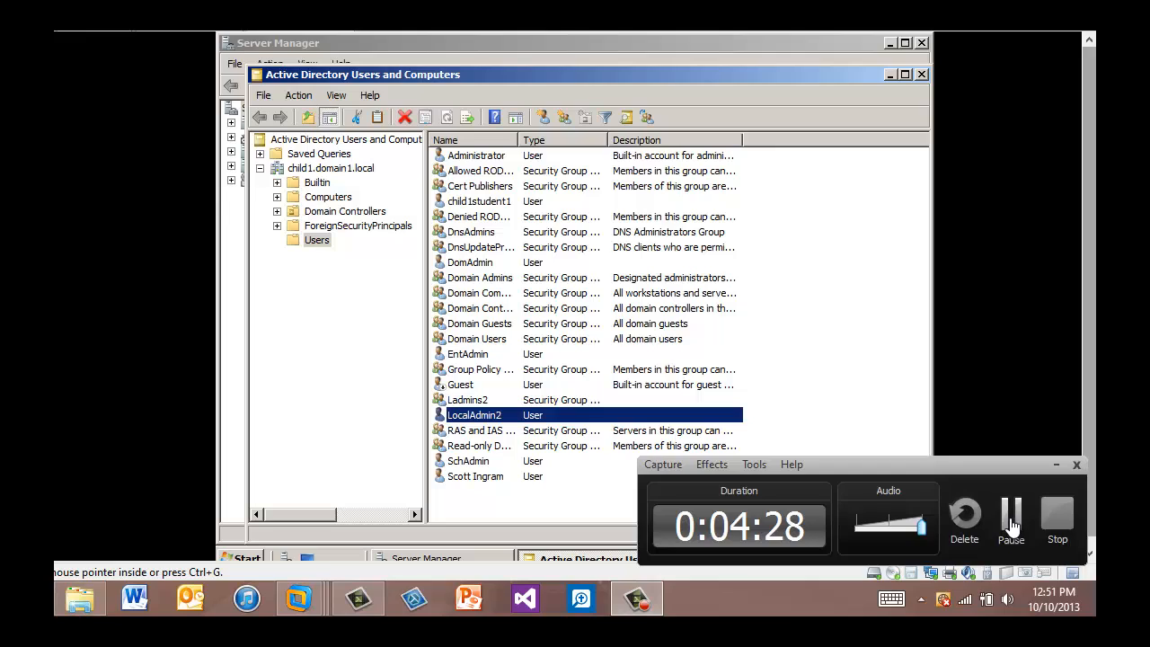
# Bring up the New submenu for the Users container in domain1.local.
pyautogui.click(999, 503)
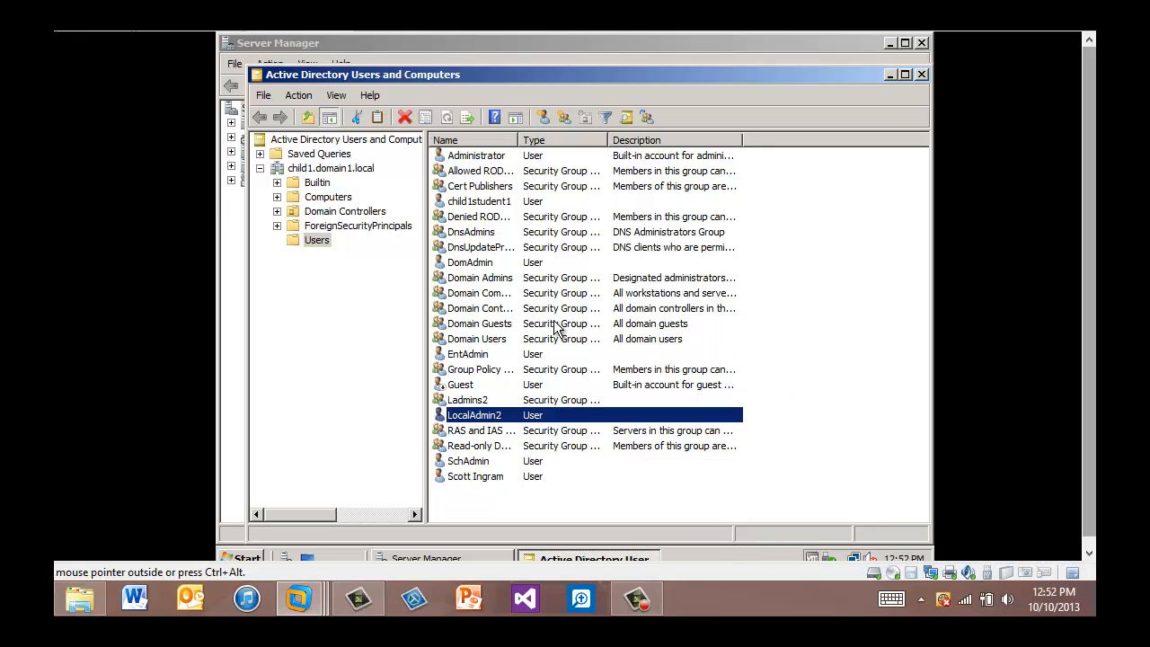
pyautogui.rightClick(320, 241)
pyautogui.moveTo(382, 289)
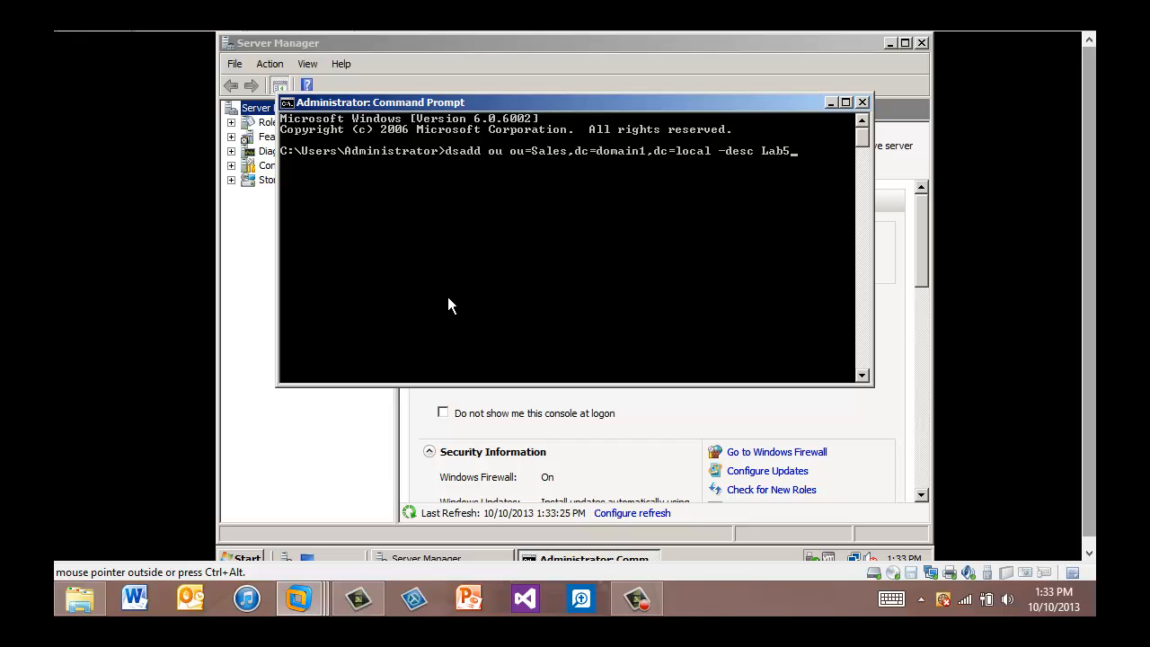
# Run dsadd ou for Sales (Lab5), then enter and run a dsadd user command for Sales.
pyautogui.press('Return')
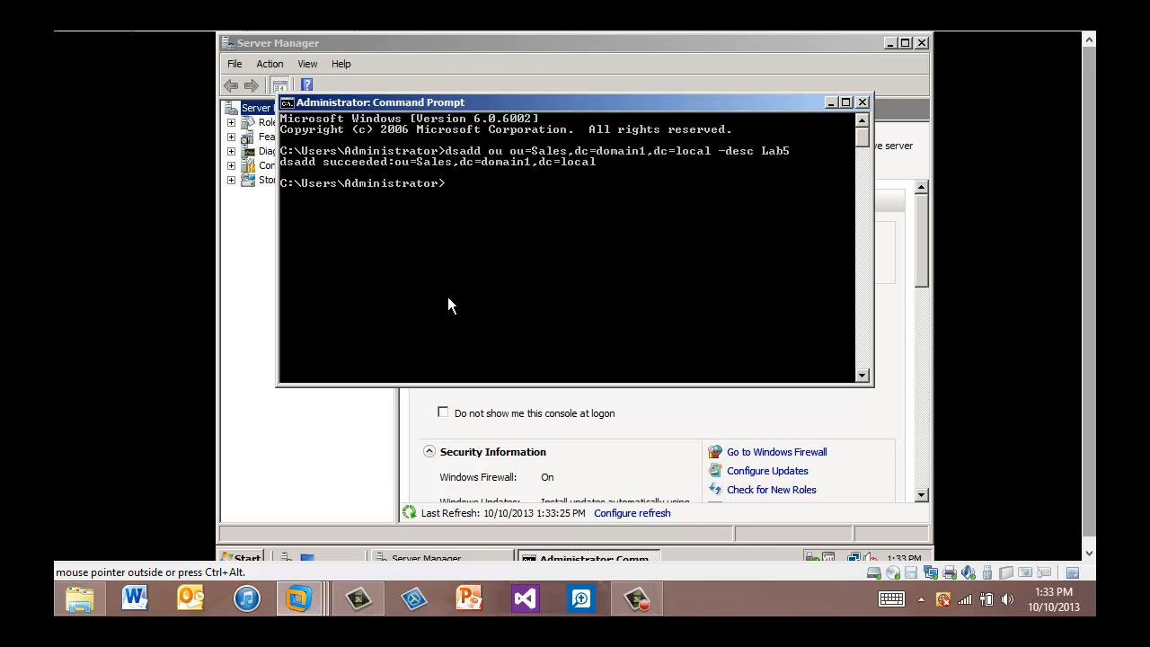
pyautogui.write('ds')
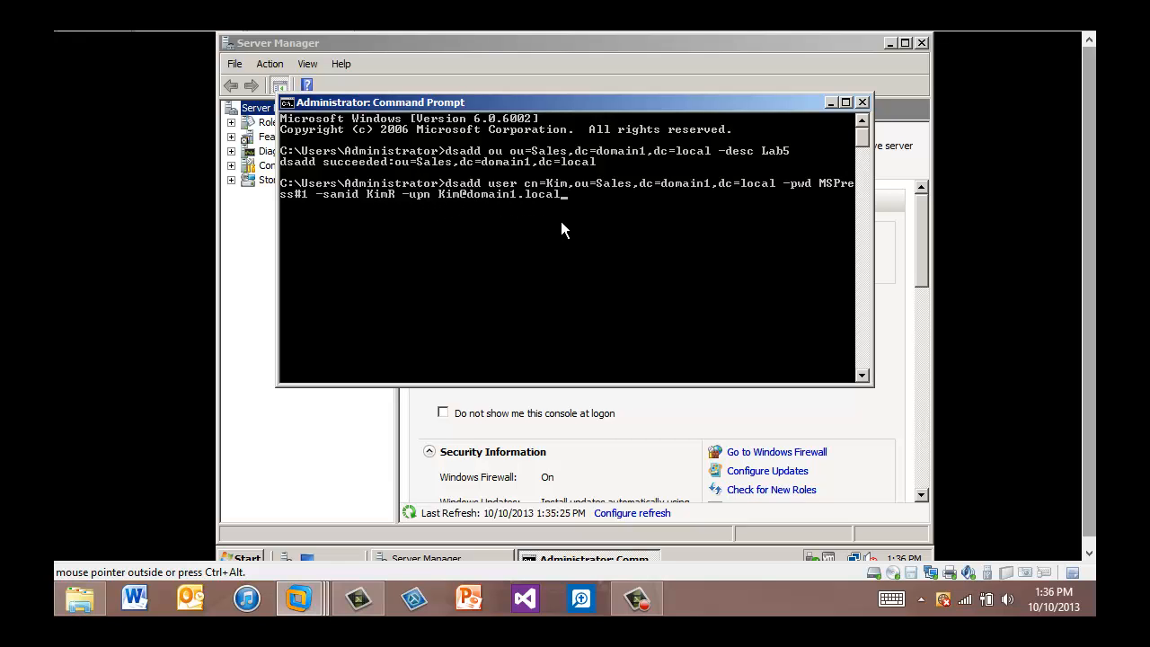
pyautogui.press('Return')
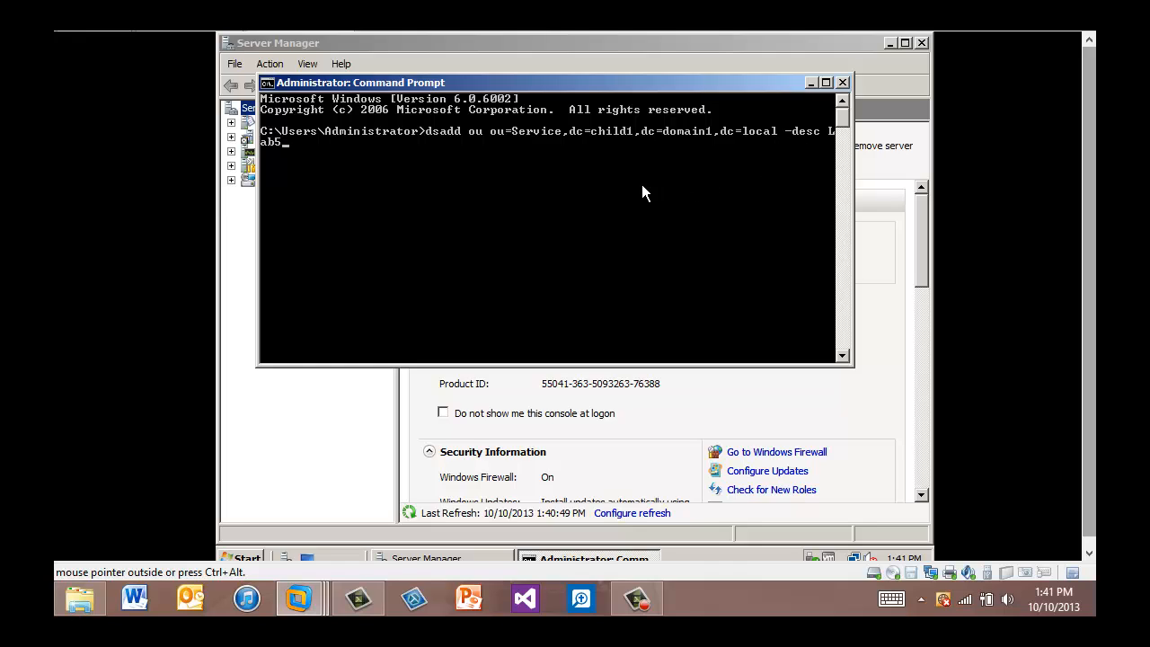
# Create the Service OU in child1.domain1.local with description Lab5 using dsadd ou.
pyautogui.press('Return')
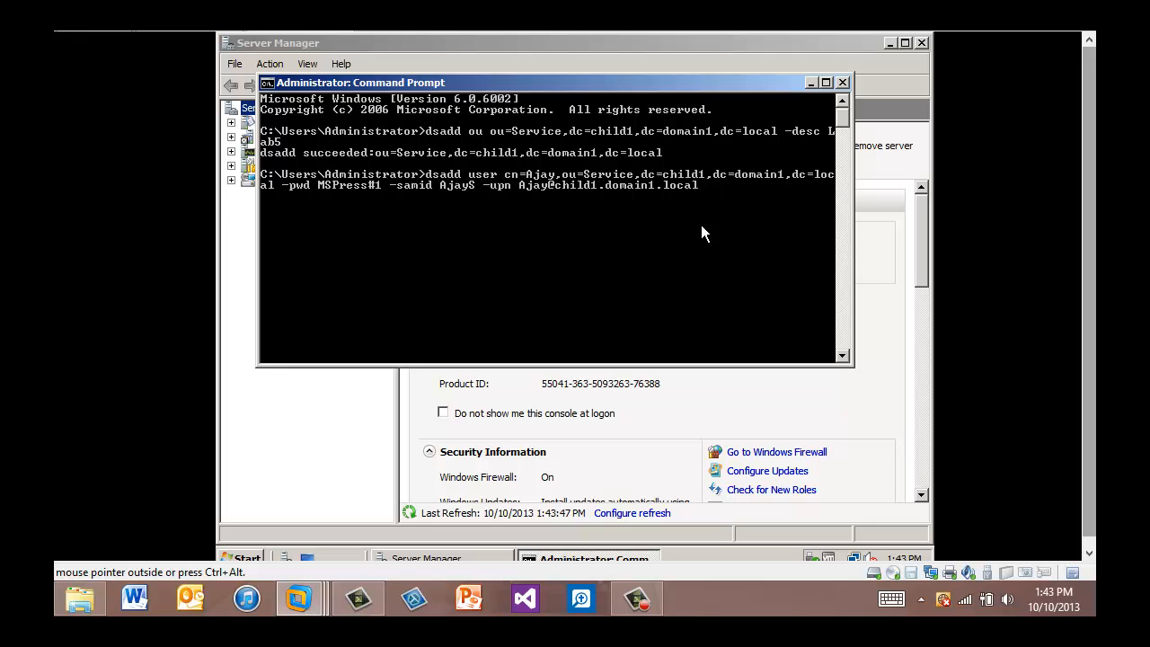
# Run the dsadd user command to add the new account to the Service OU with its password, logon name and UPN.
pyautogui.press('Return')
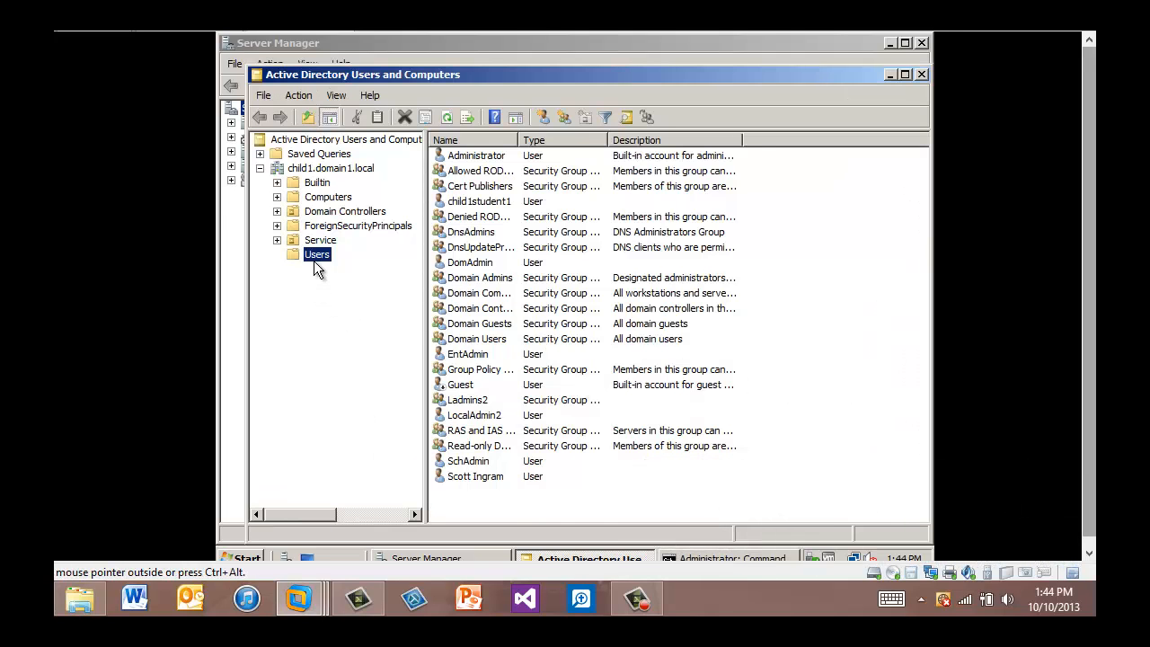
# Select the Service OU under child1.domain1.local to confirm the new user account is listed.
pyautogui.click(321, 242)
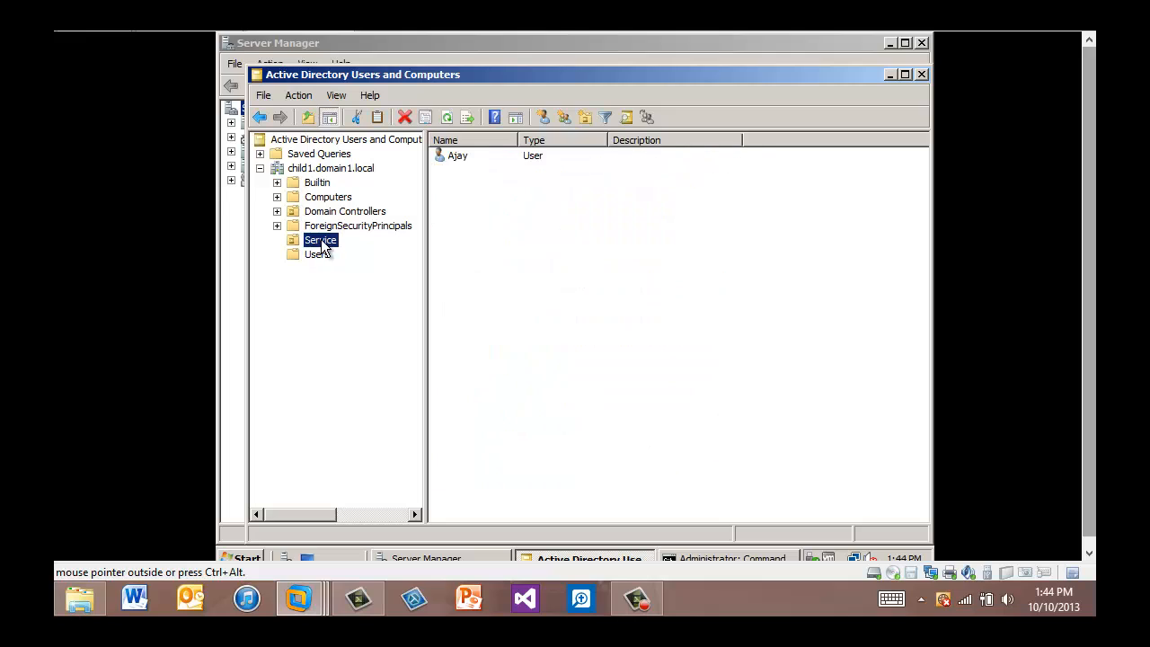